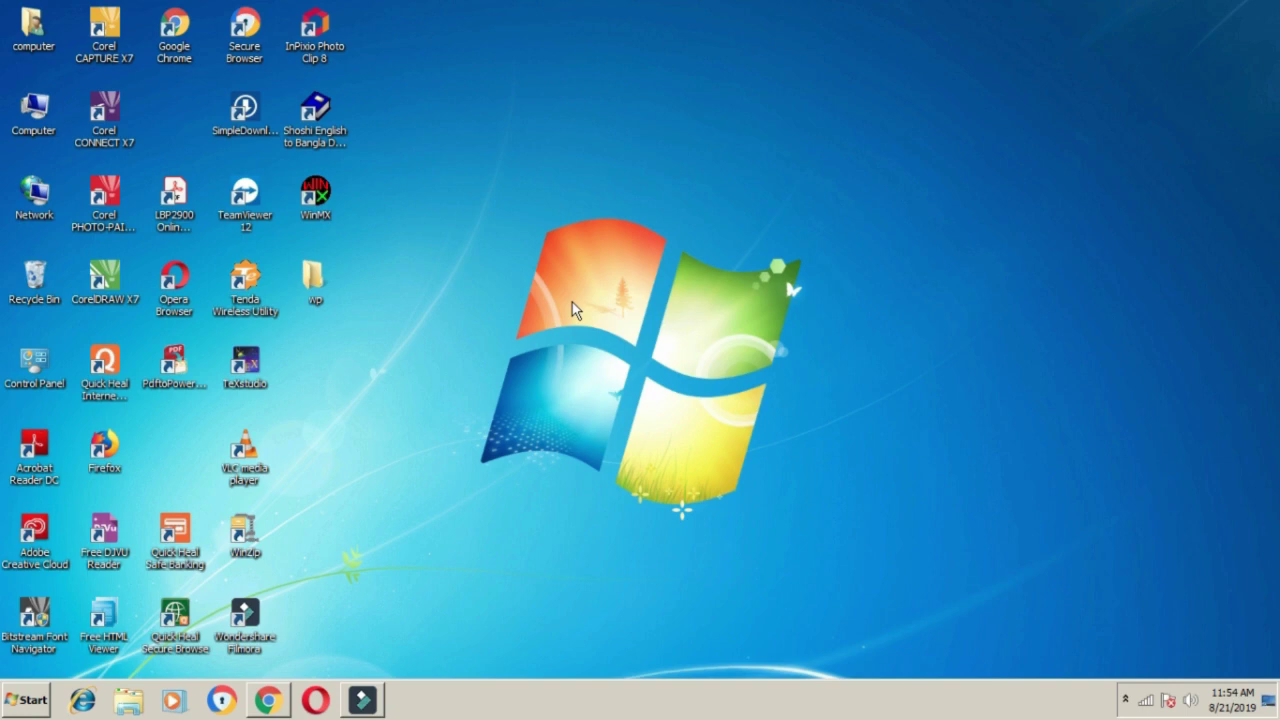
Switch to Chrome, search Google for gplinks, open the gplinks.in site and close its notification request
left_click(270, 701)
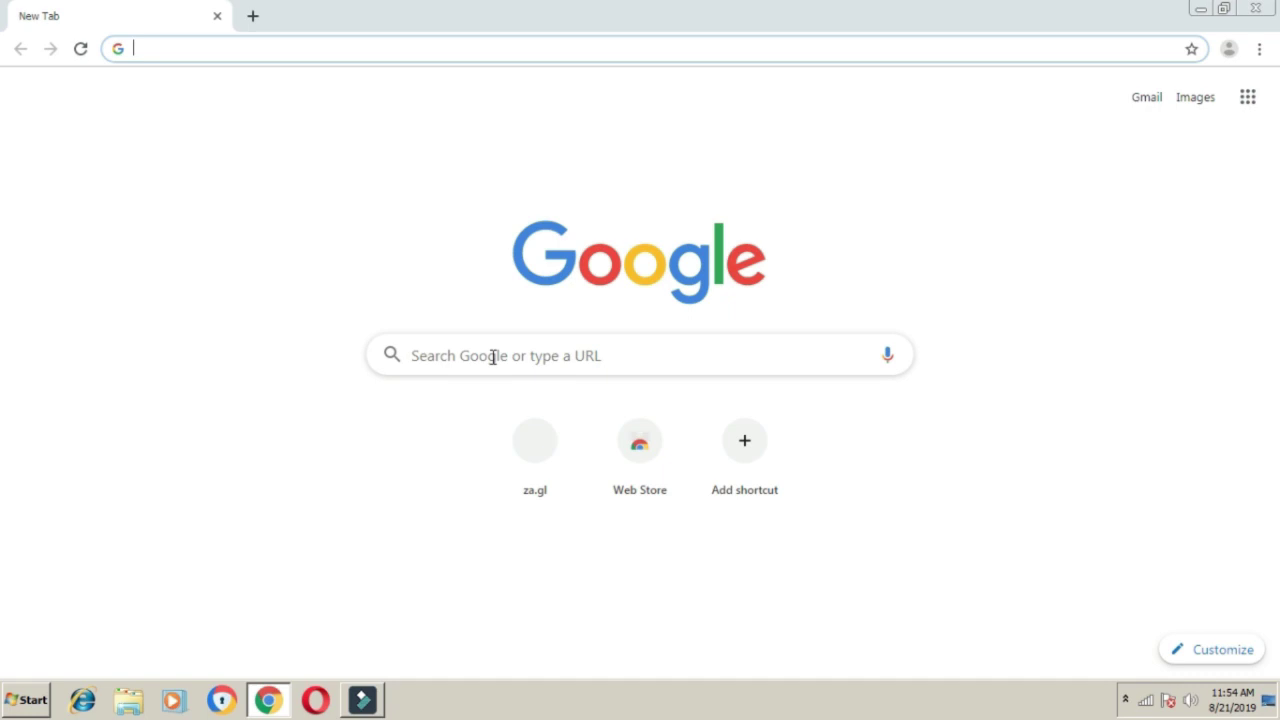
left_click(466, 357)
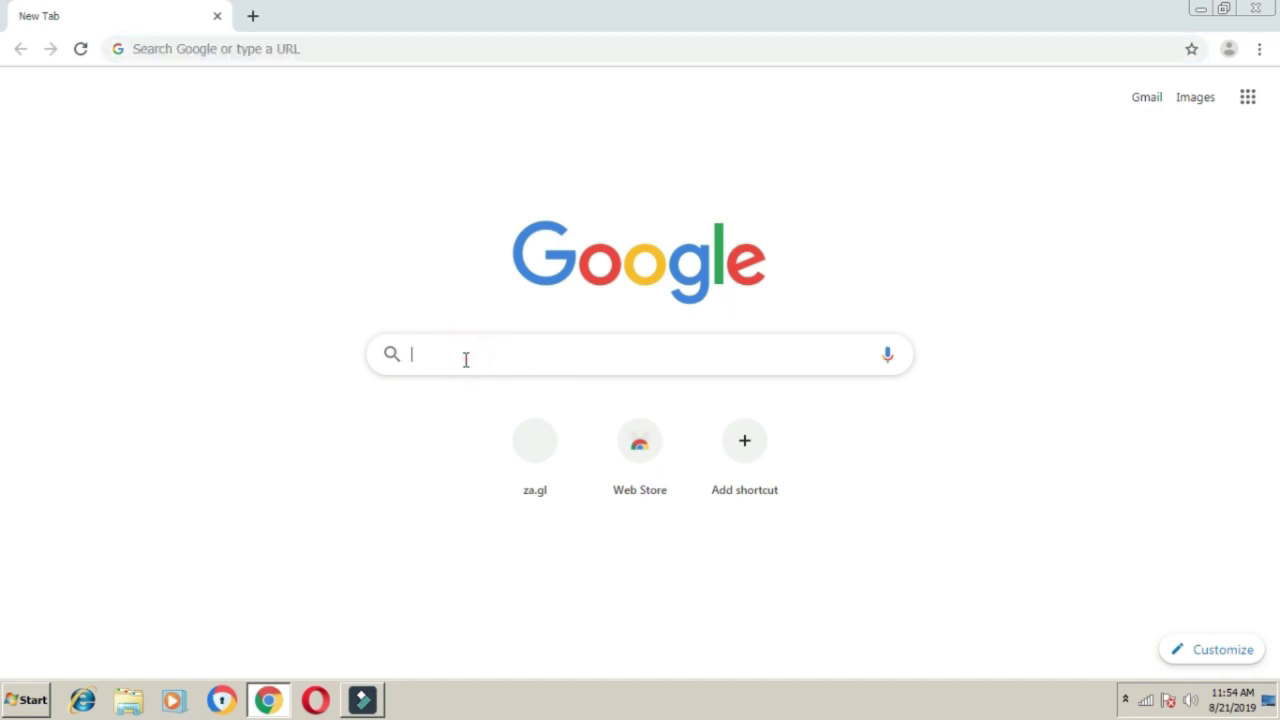
type("gplink")
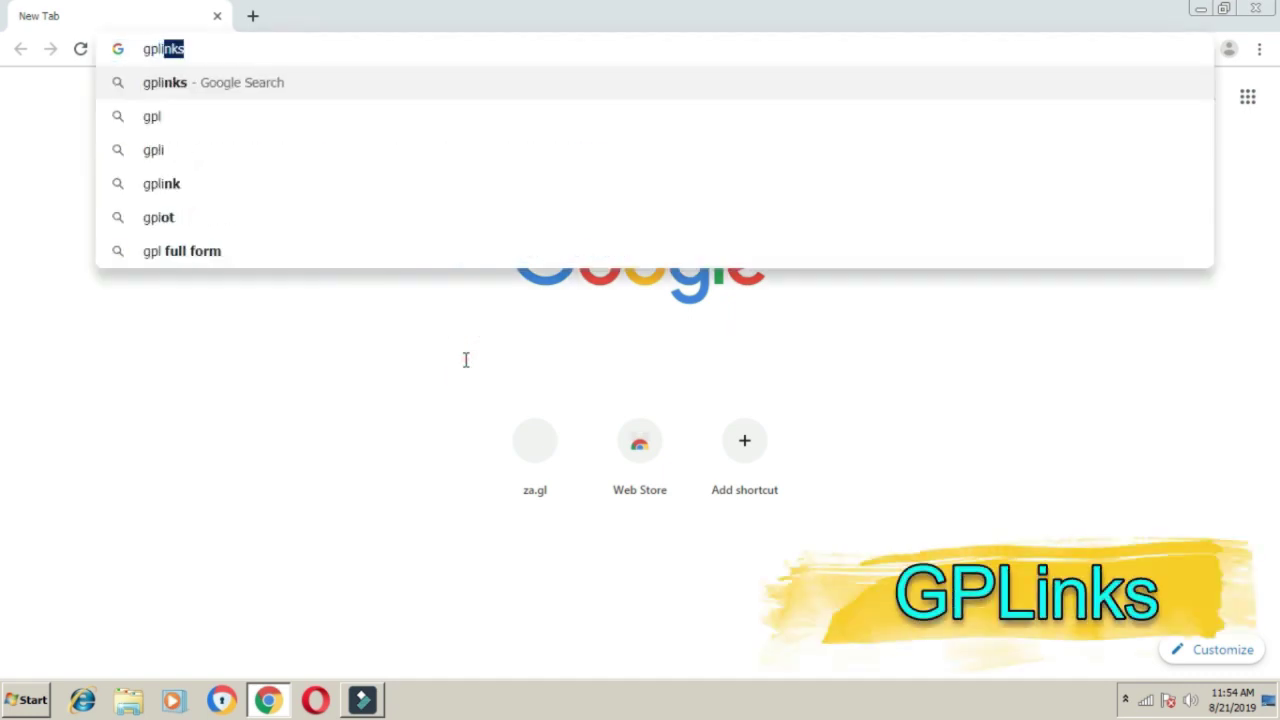
type("s")
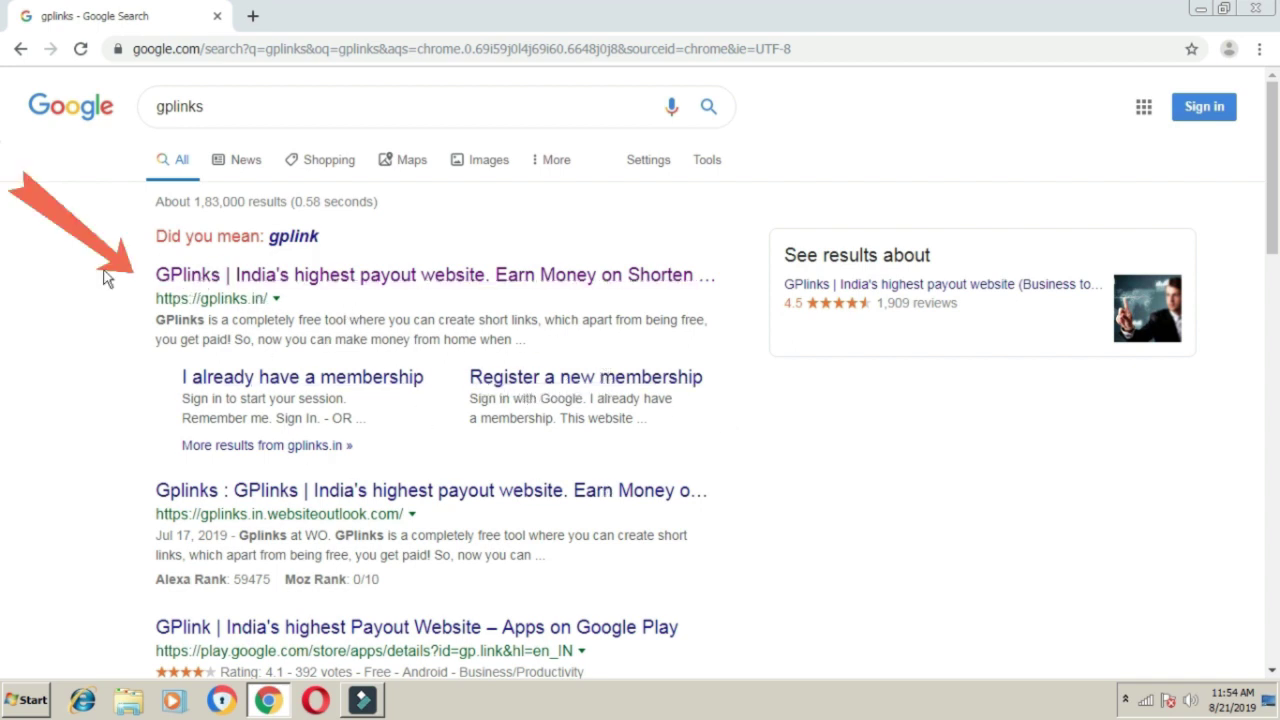
left_click(344, 284)
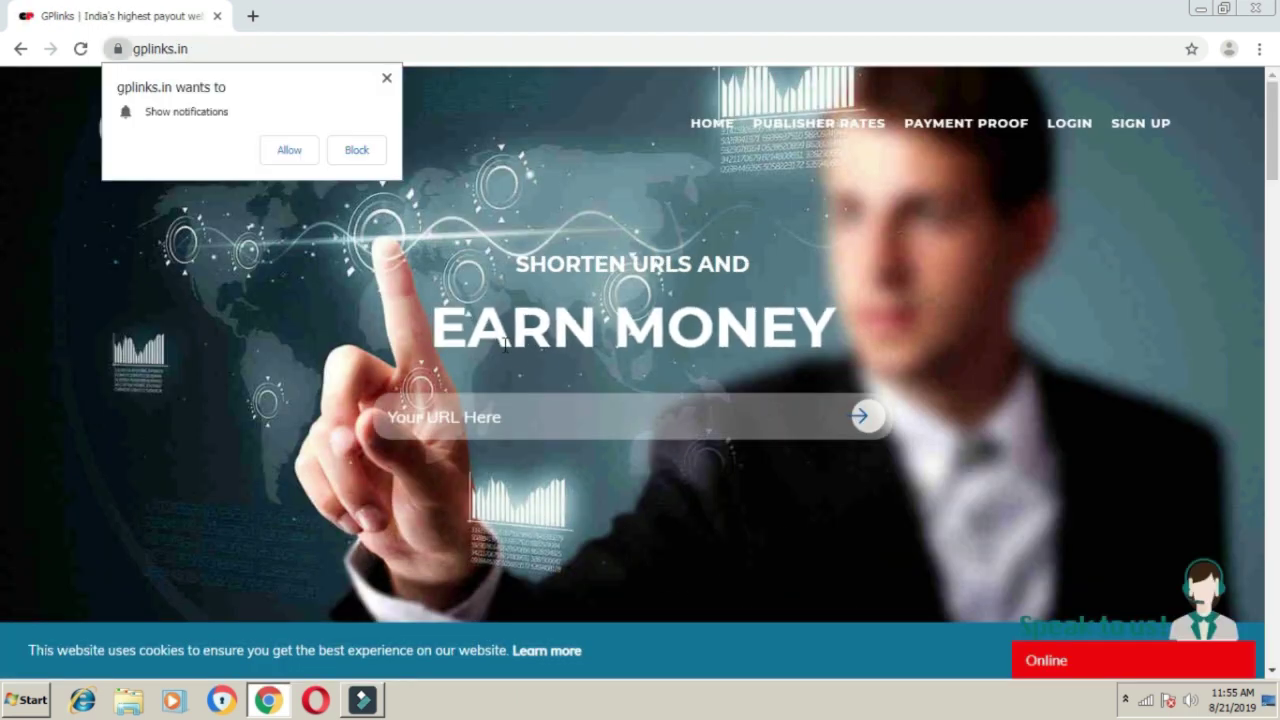
left_click(457, 166)
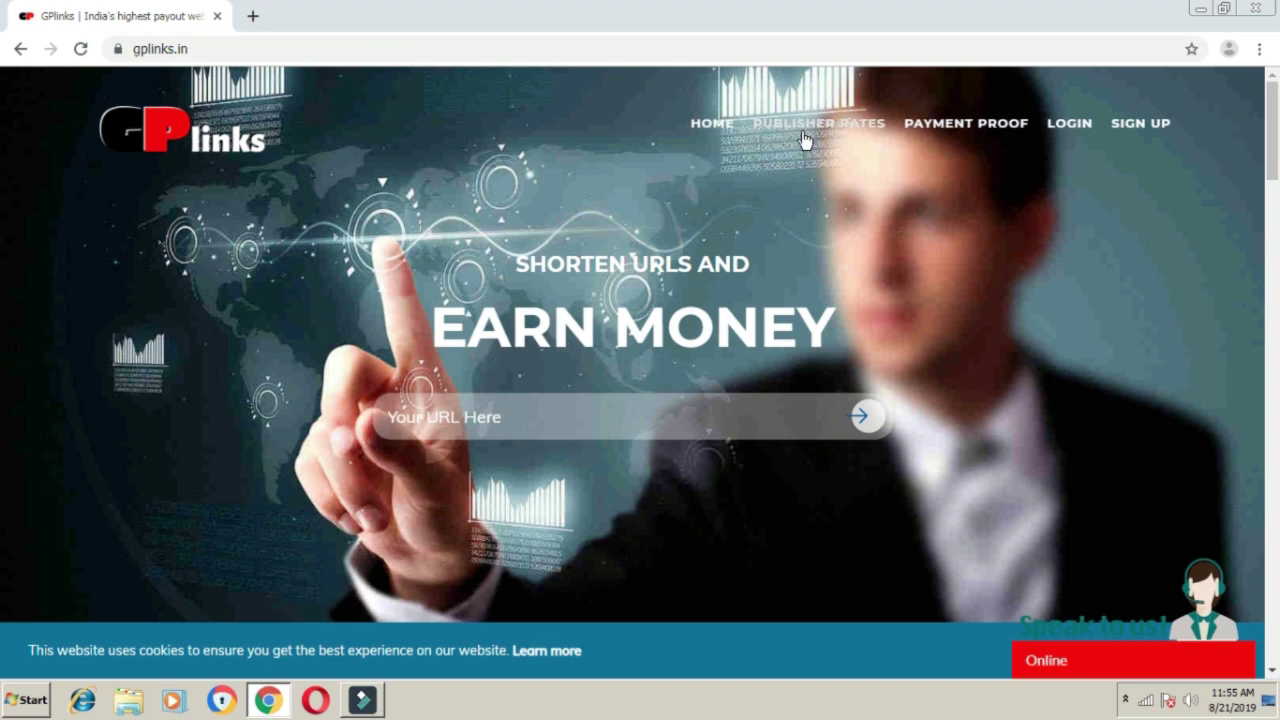
Open the new membership registration form, review its fields, and go to the sign-in page for existing members
left_click(1158, 126)
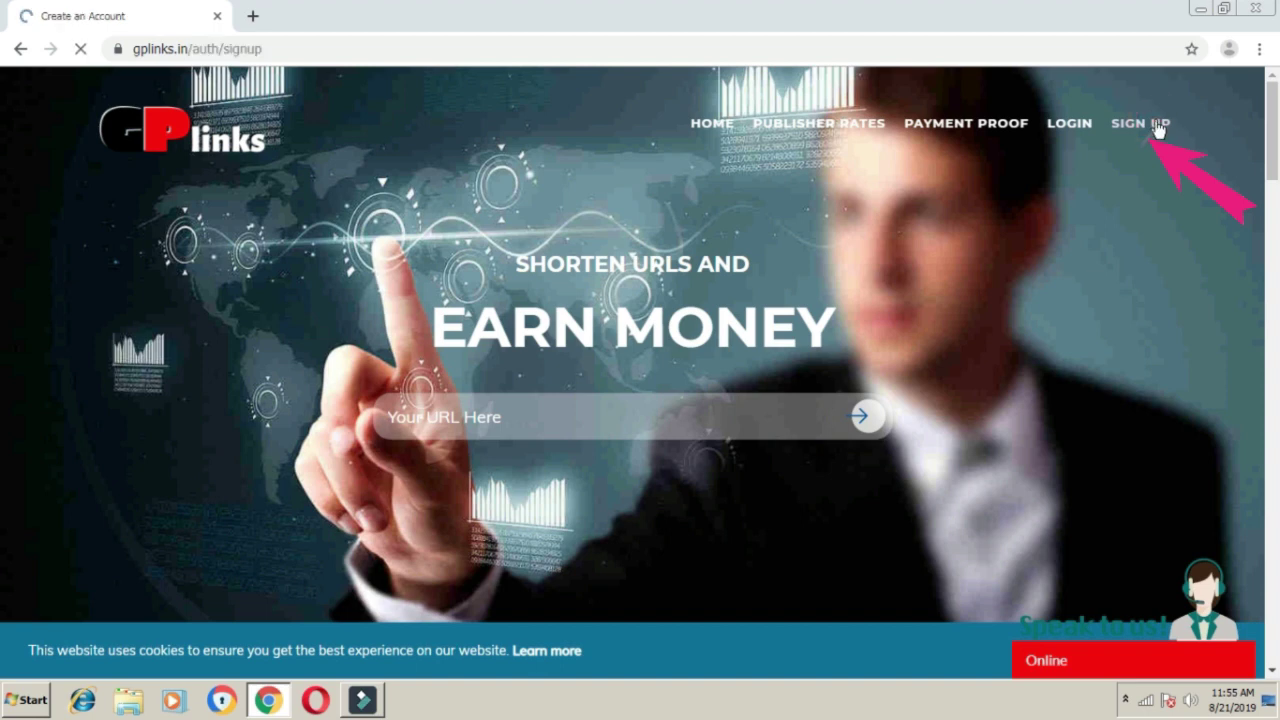
scroll(580, 377, "down", 2)
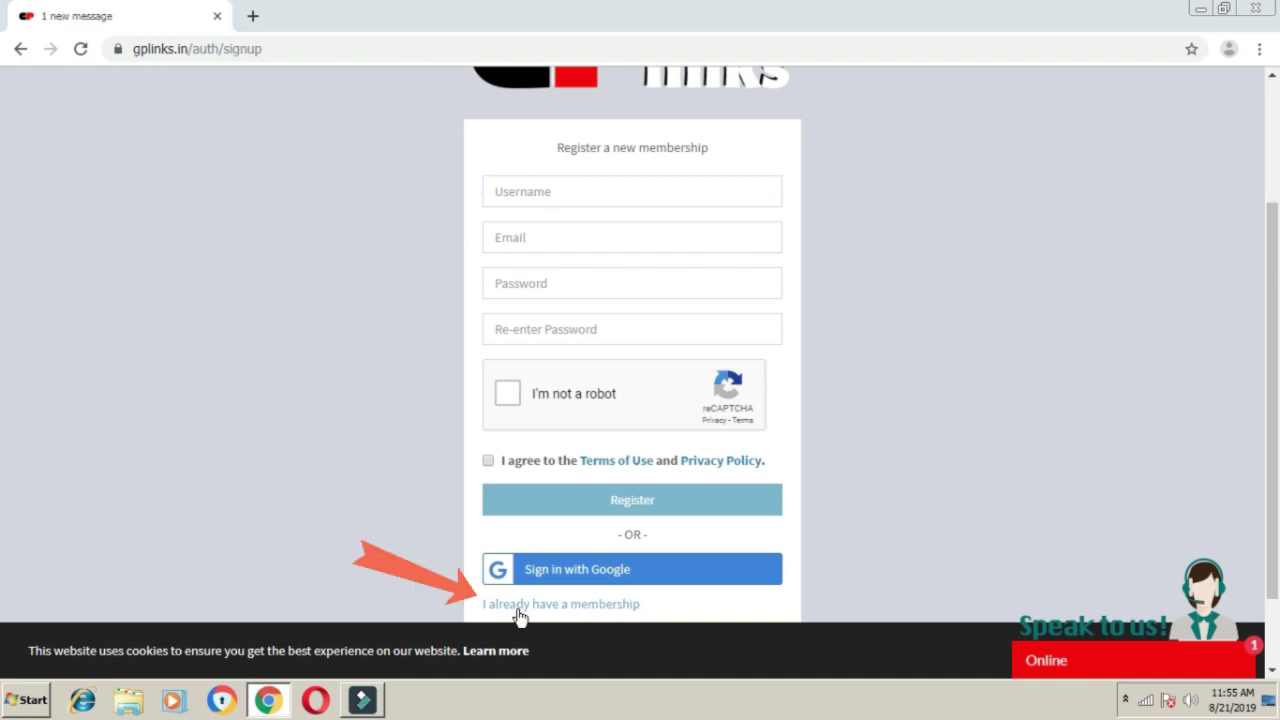
left_click(551, 607)
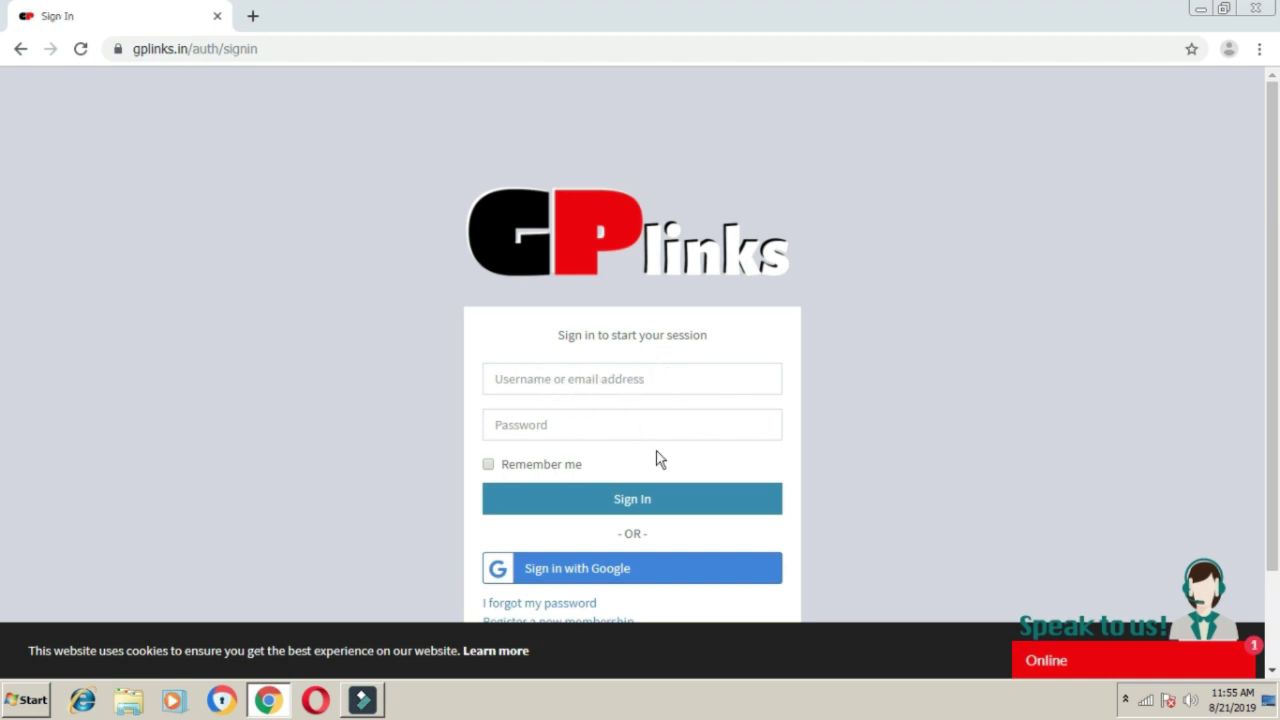
Sign in with the account's username and password and dismiss the browser's offer to save the login
left_click(649, 380)
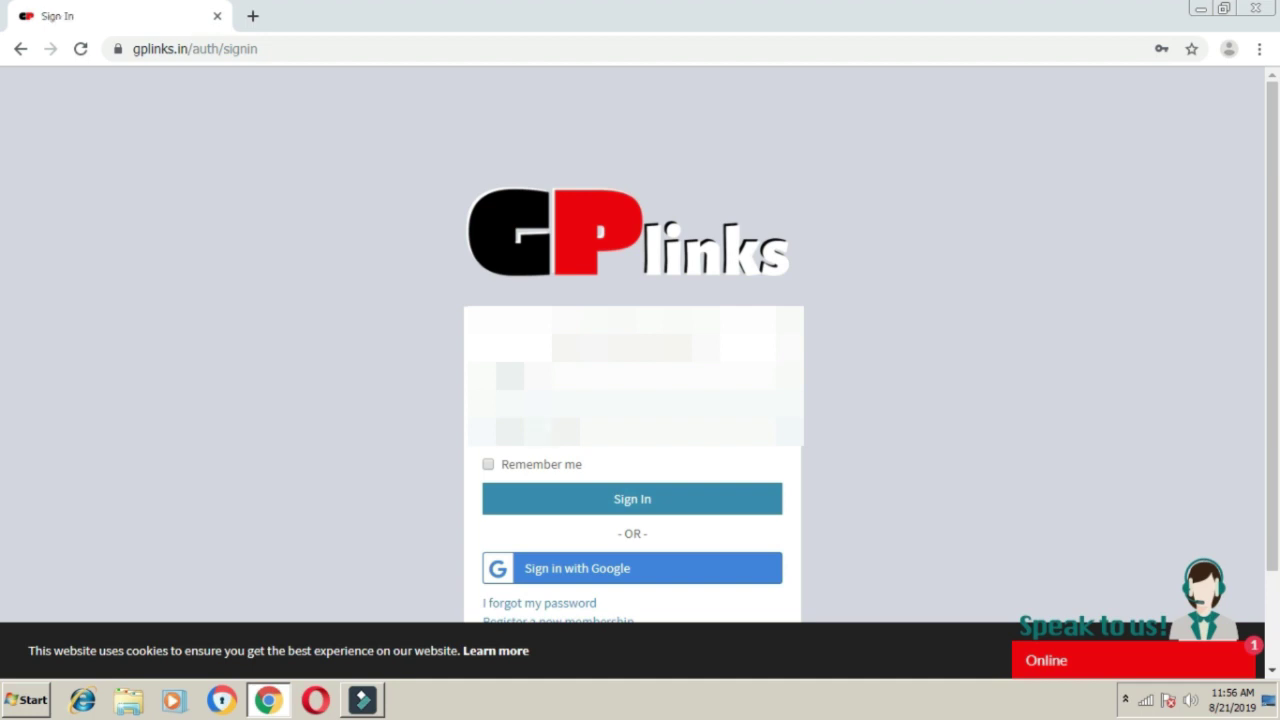
left_click(626, 494)
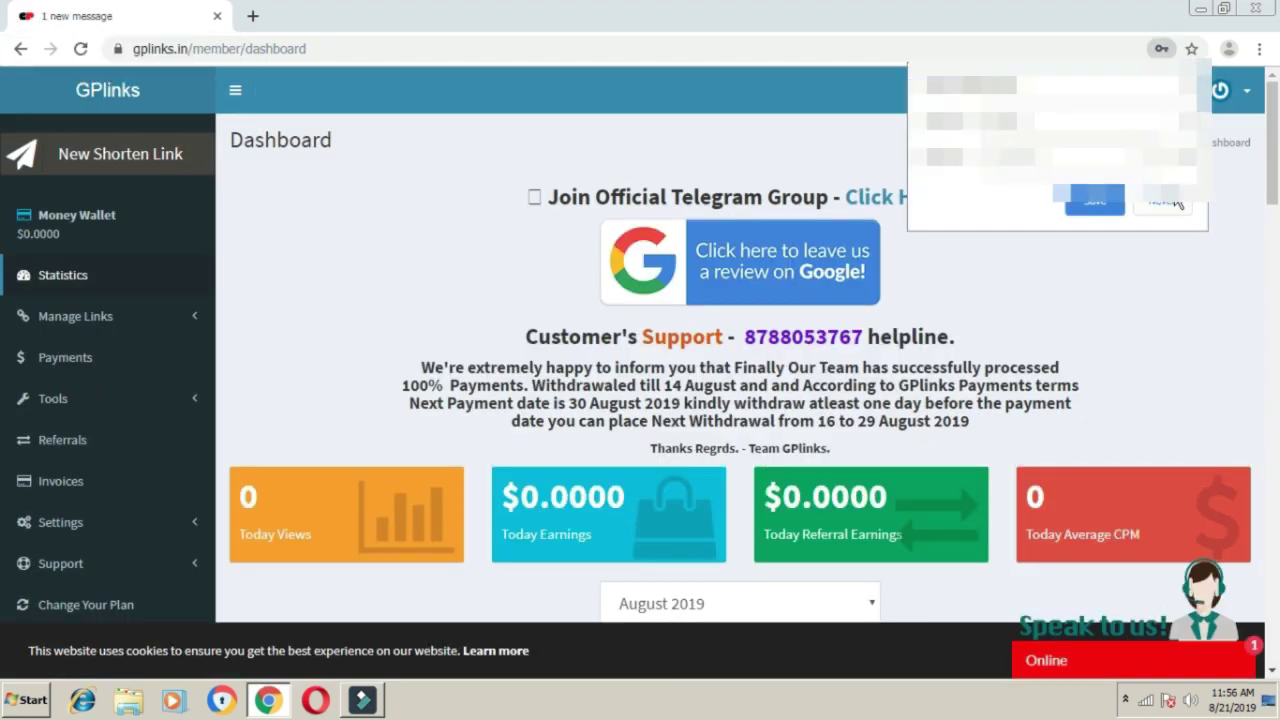
left_click(1183, 66)
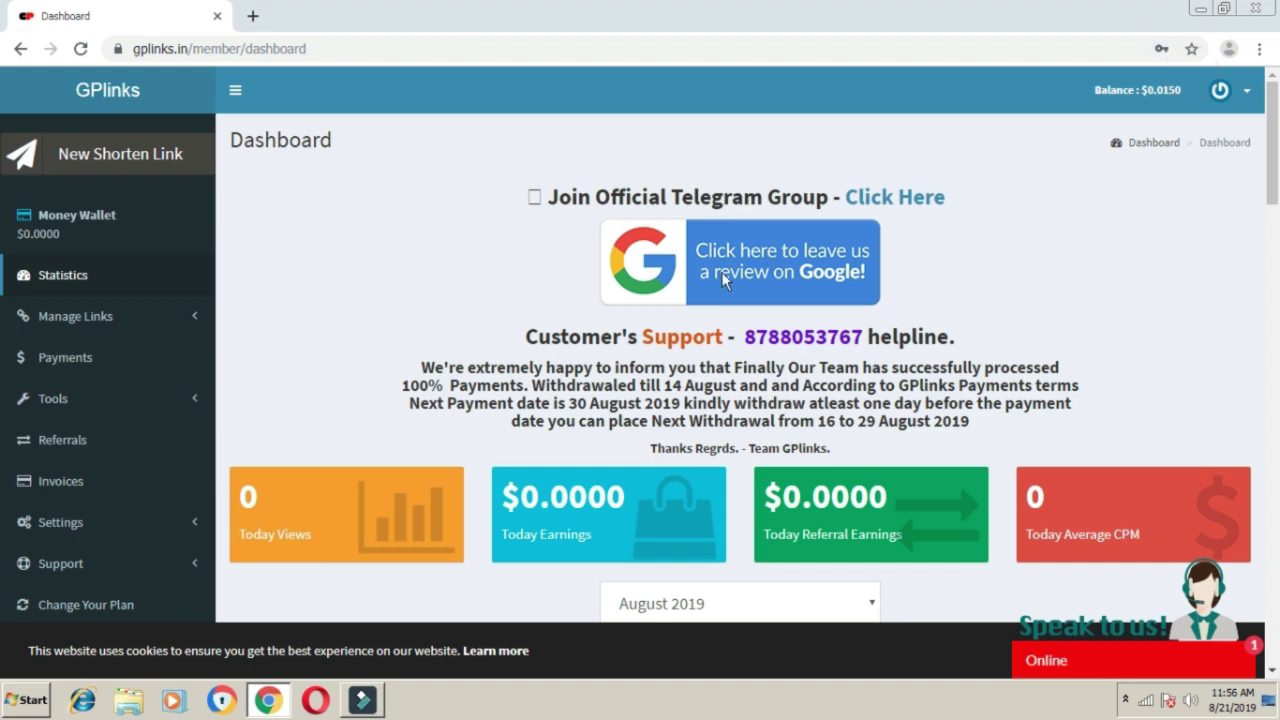
Examine the dashboard's daily and monthly cards for views, earnings, referral earnings and average CPM
scroll(716, 286, "down", 2)
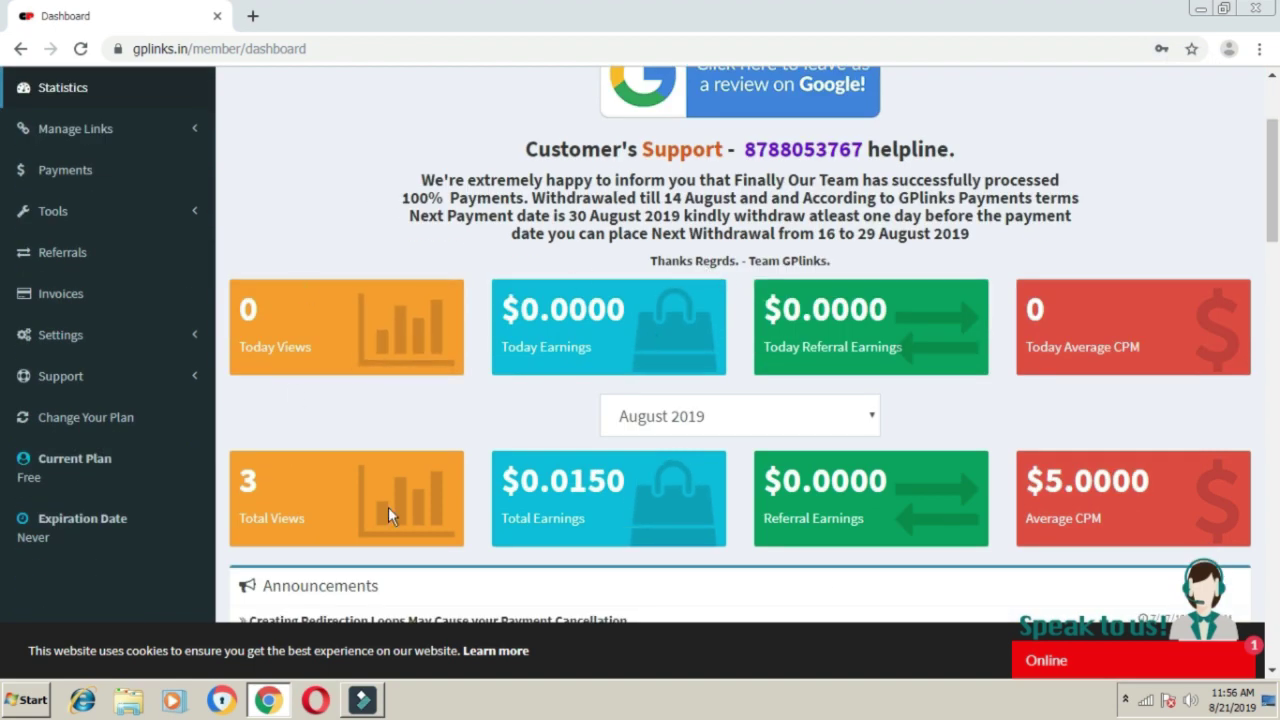
scroll(514, 346, "up", 1)
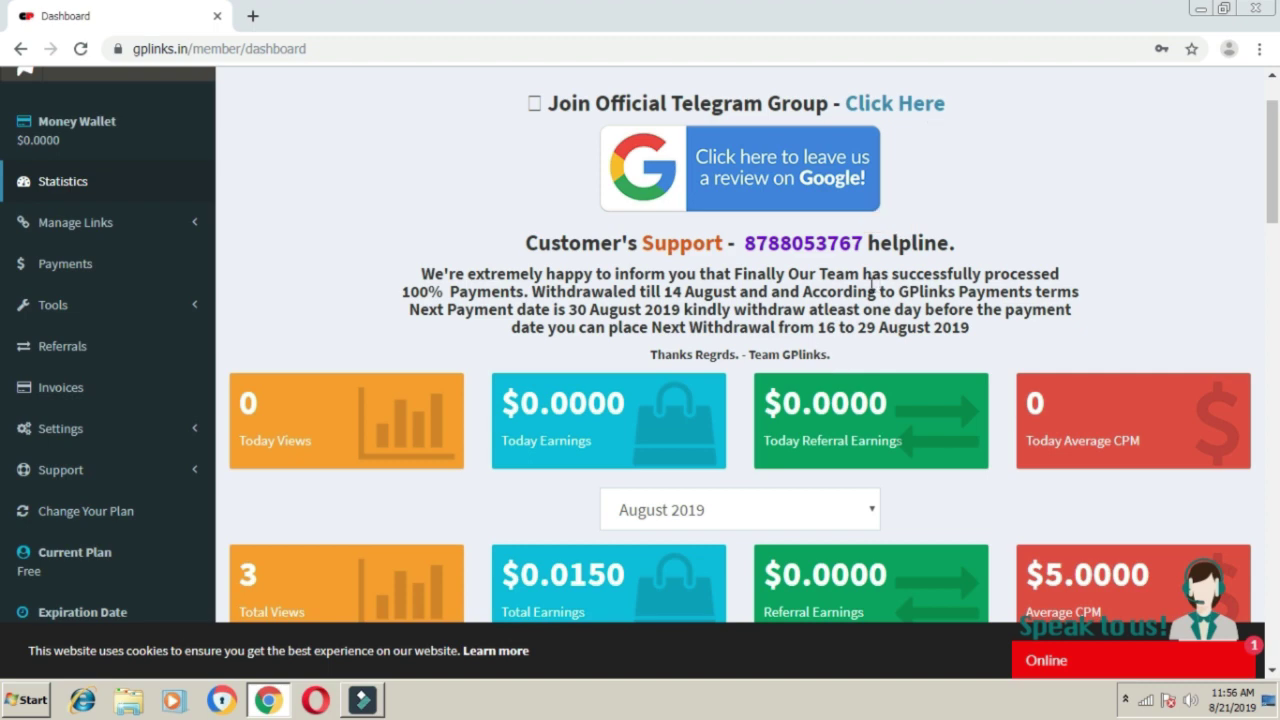
scroll(843, 331, "down", 1)
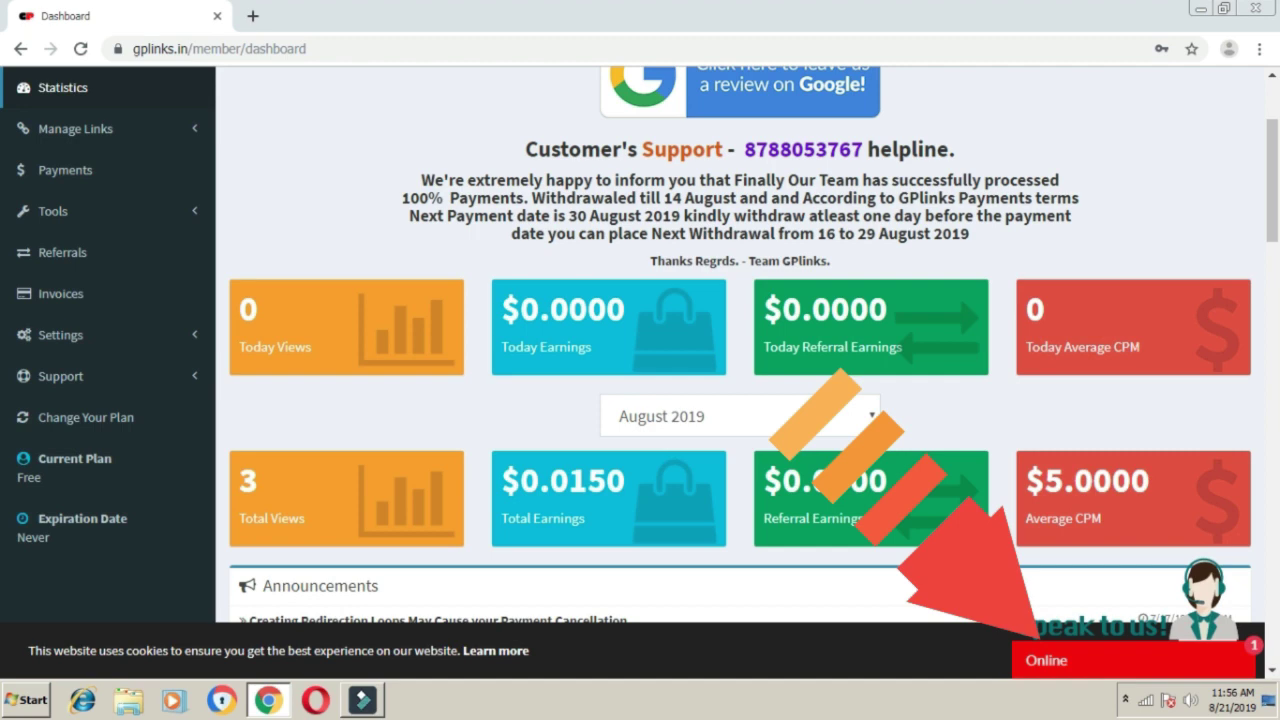
scroll(1048, 612, "down", 3)
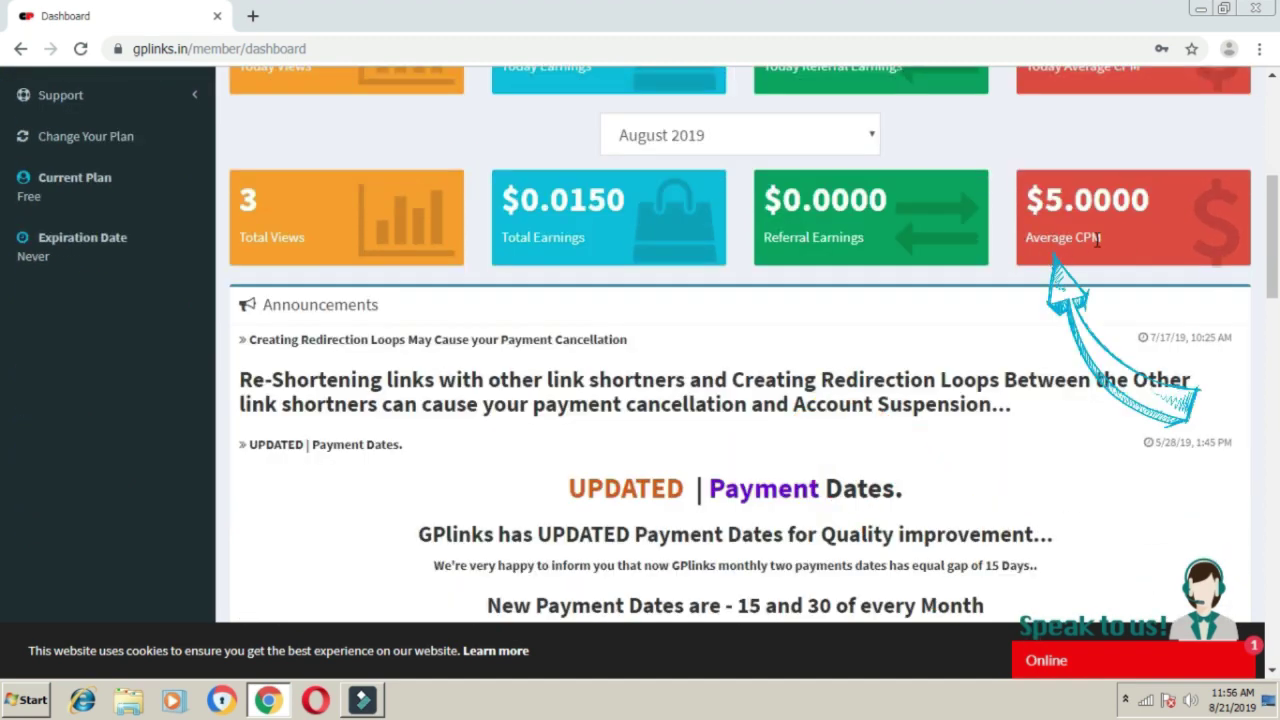
scroll(1105, 246, "up", 1)
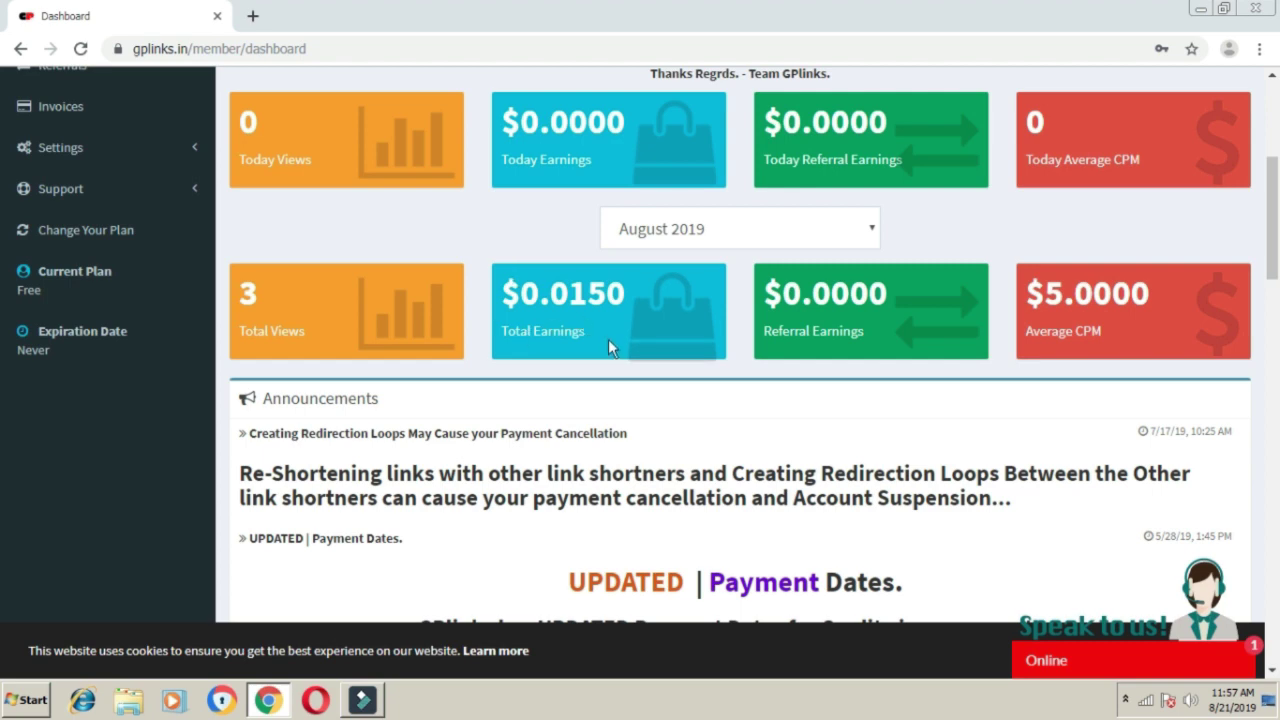
scroll(608, 339, "up", 2)
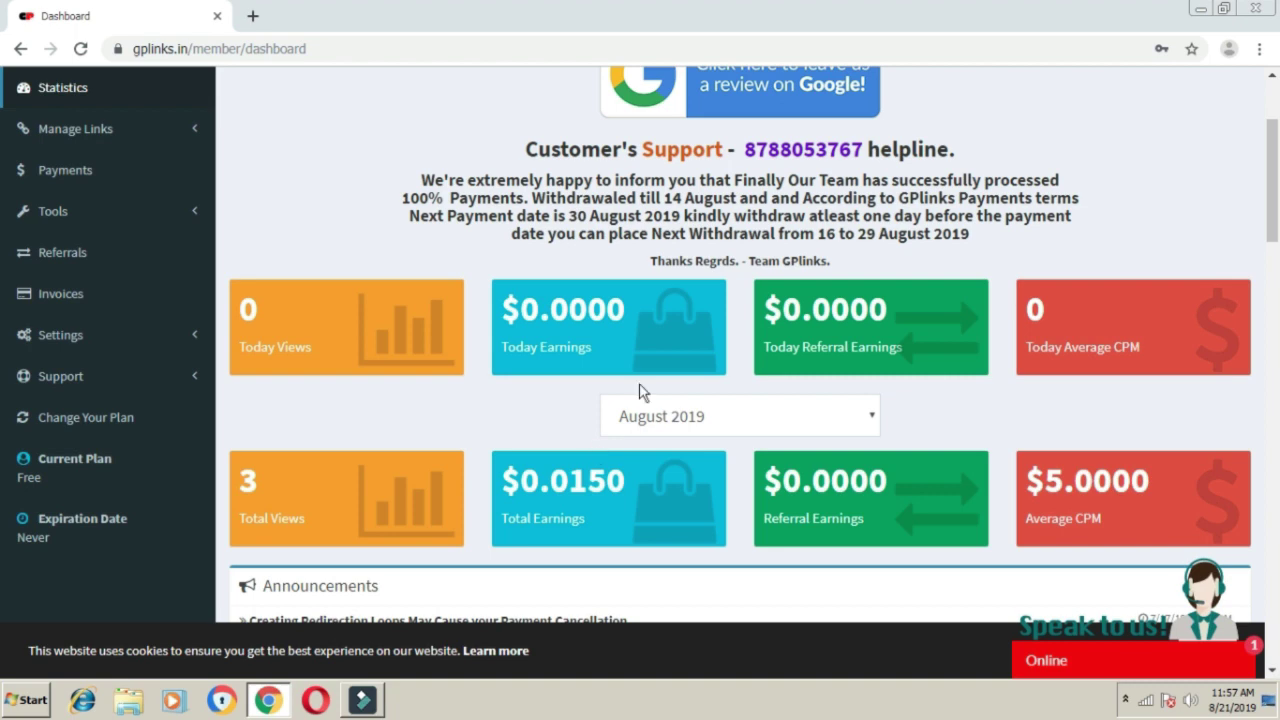
scroll(545, 455, "down", 1)
scroll(545, 446, "down", 1)
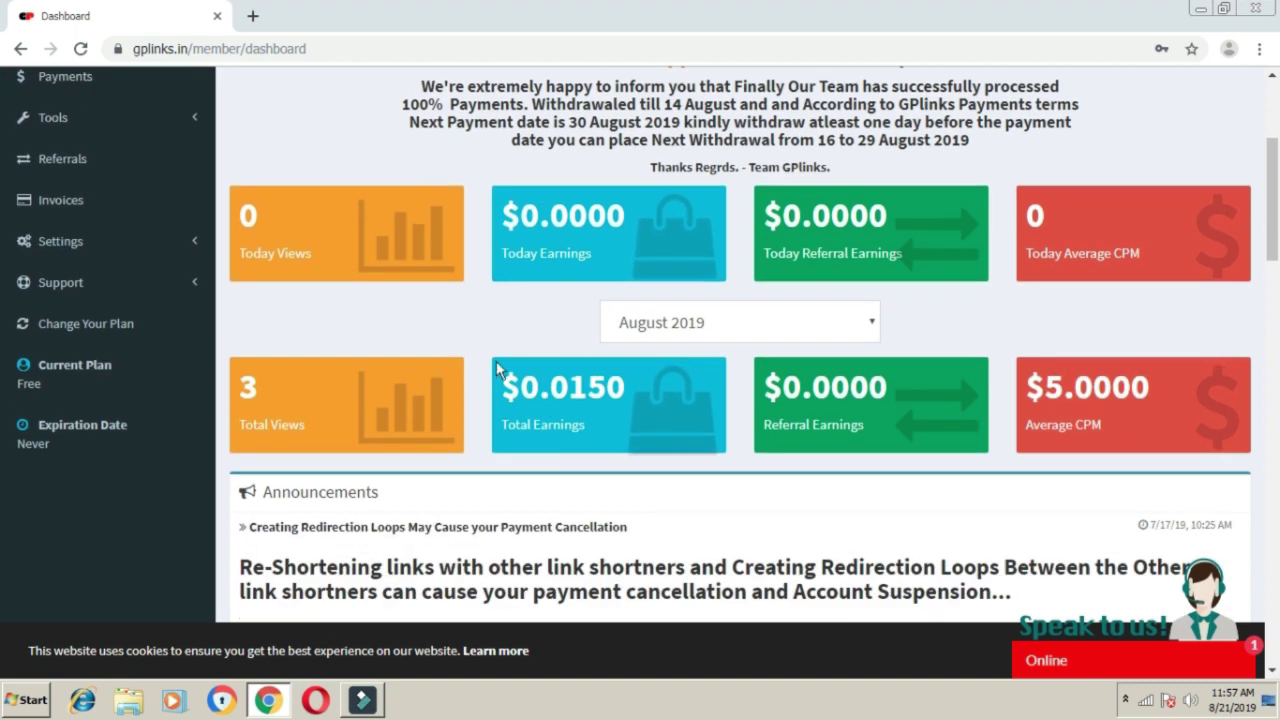
Read the dashboard's announcements and examine the August 2019 statistics chart, daily earnings table, top links and monthly totals
scroll(535, 375, "down", 5)
scroll(535, 378, "down", 2)
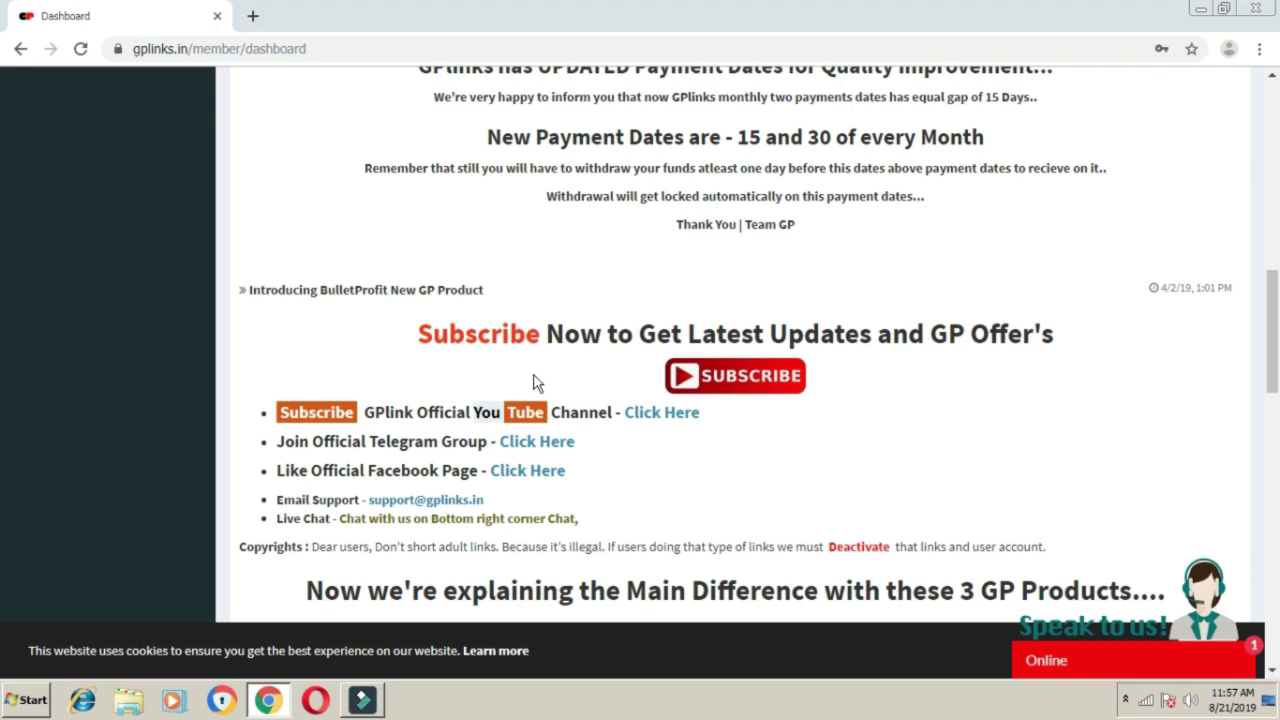
scroll(535, 380, "down", 7)
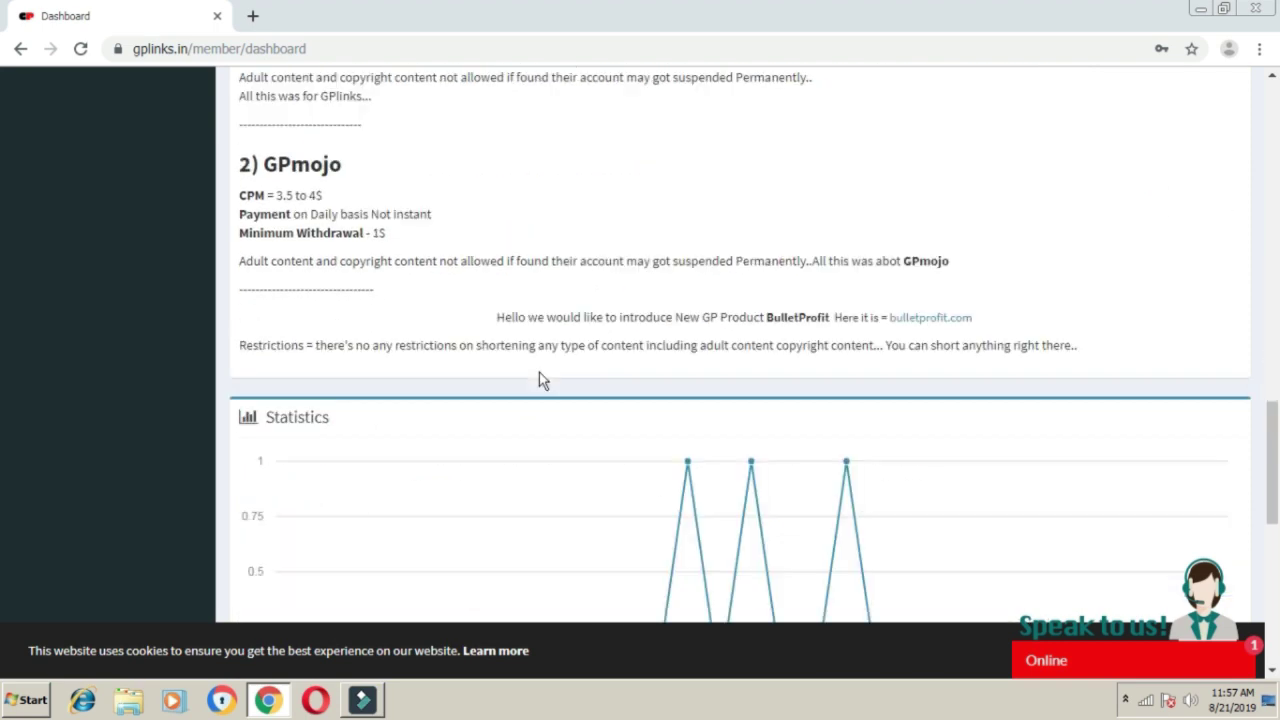
scroll(539, 380, "down", 4)
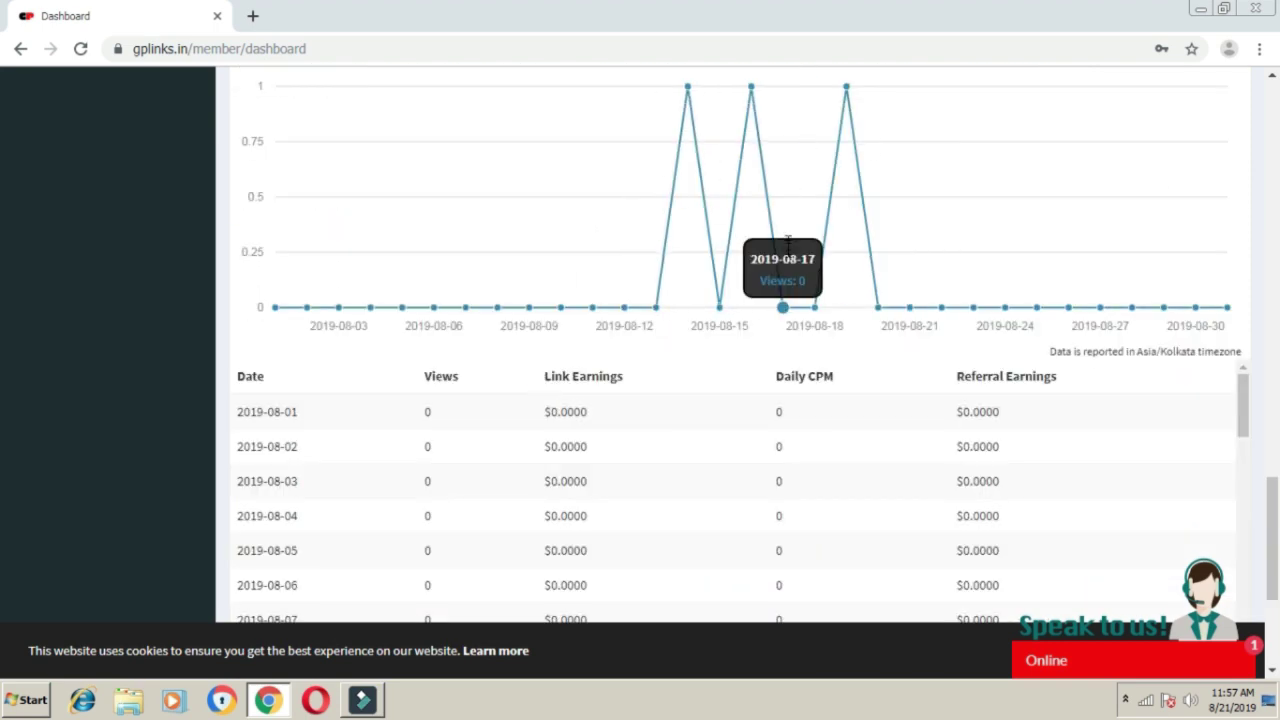
scroll(785, 300, "down", 2)
scroll(776, 245, "down", 3)
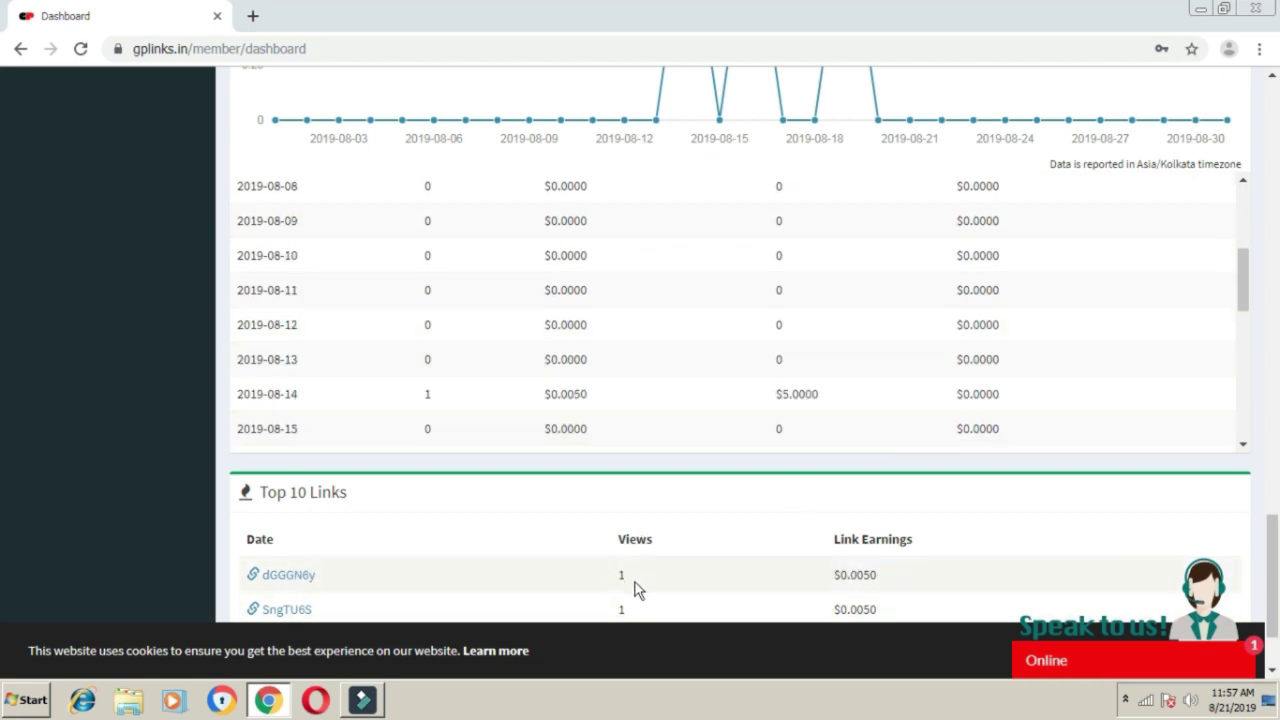
scroll(814, 545, "up", 10)
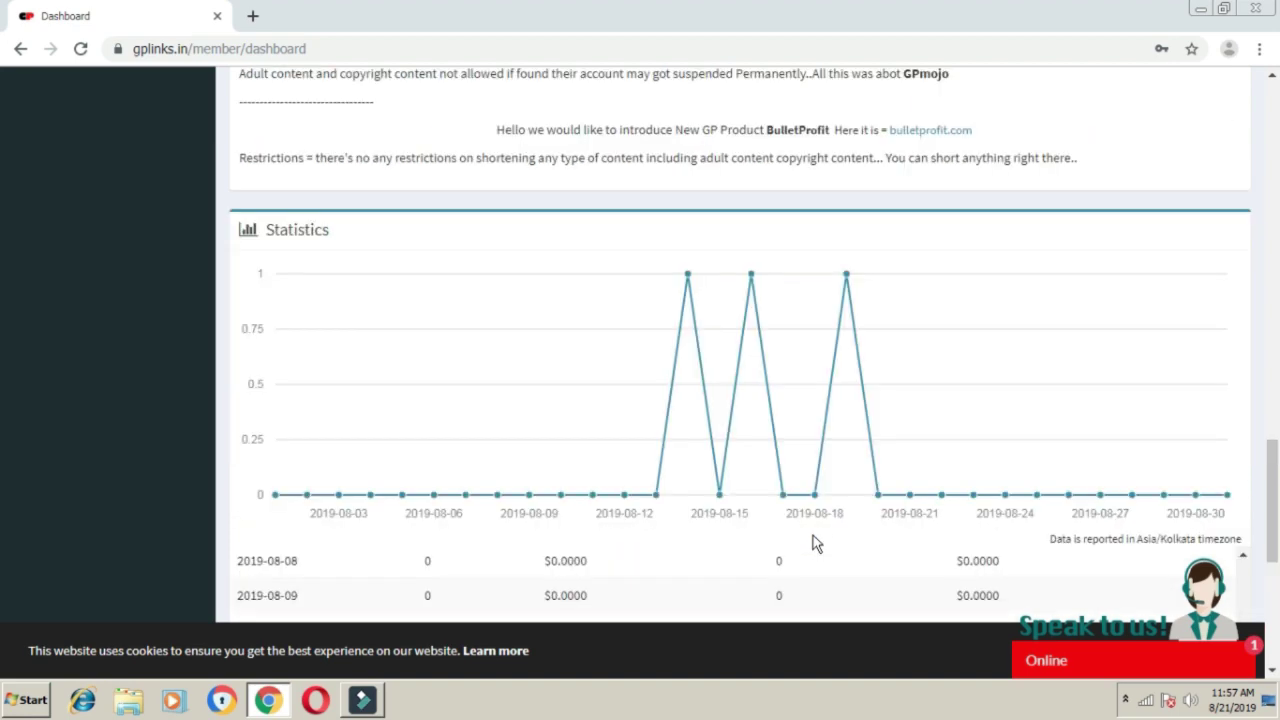
scroll(814, 524, "up", 8)
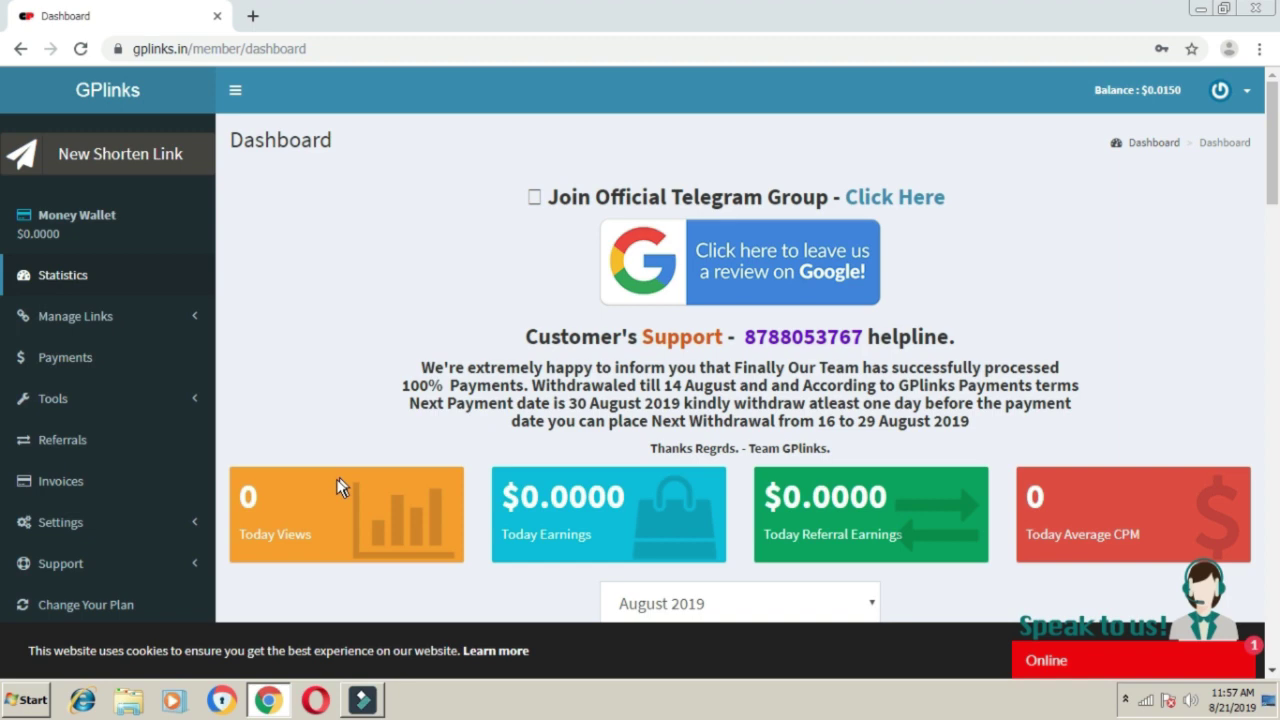
scroll(358, 500, "down", 1)
scroll(343, 548, "down", 1)
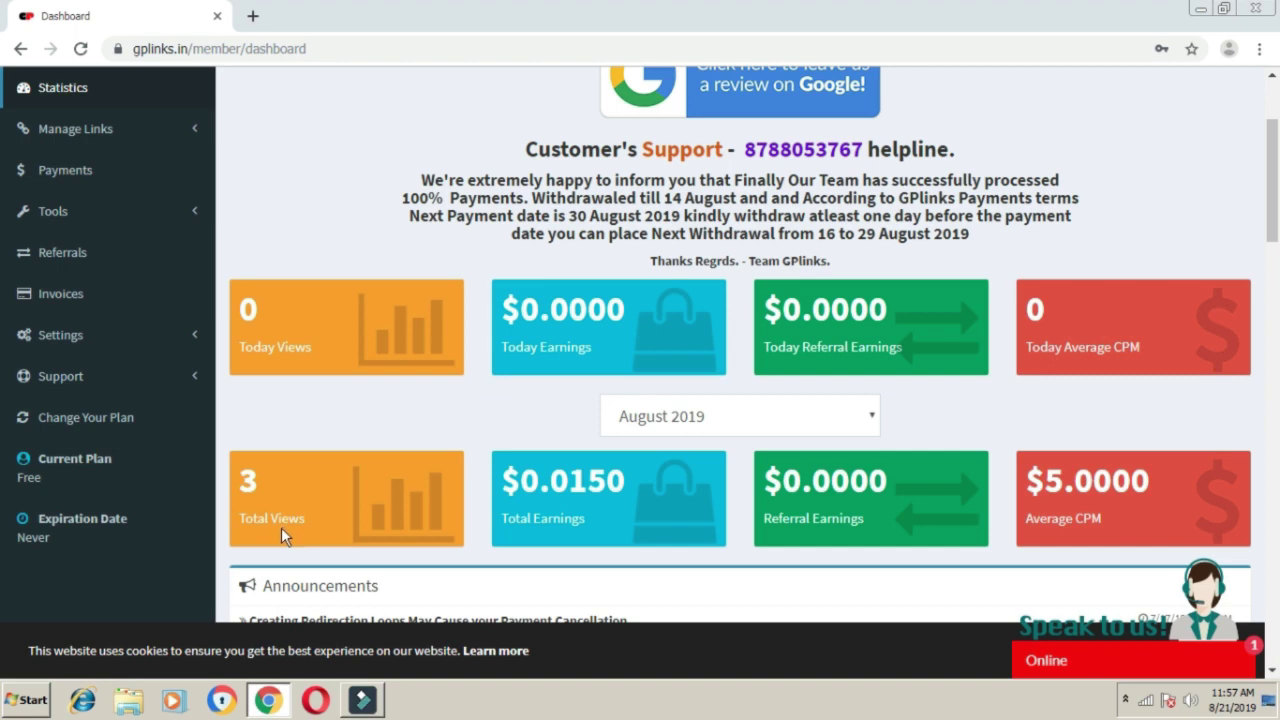
scroll(294, 410, "up", 3)
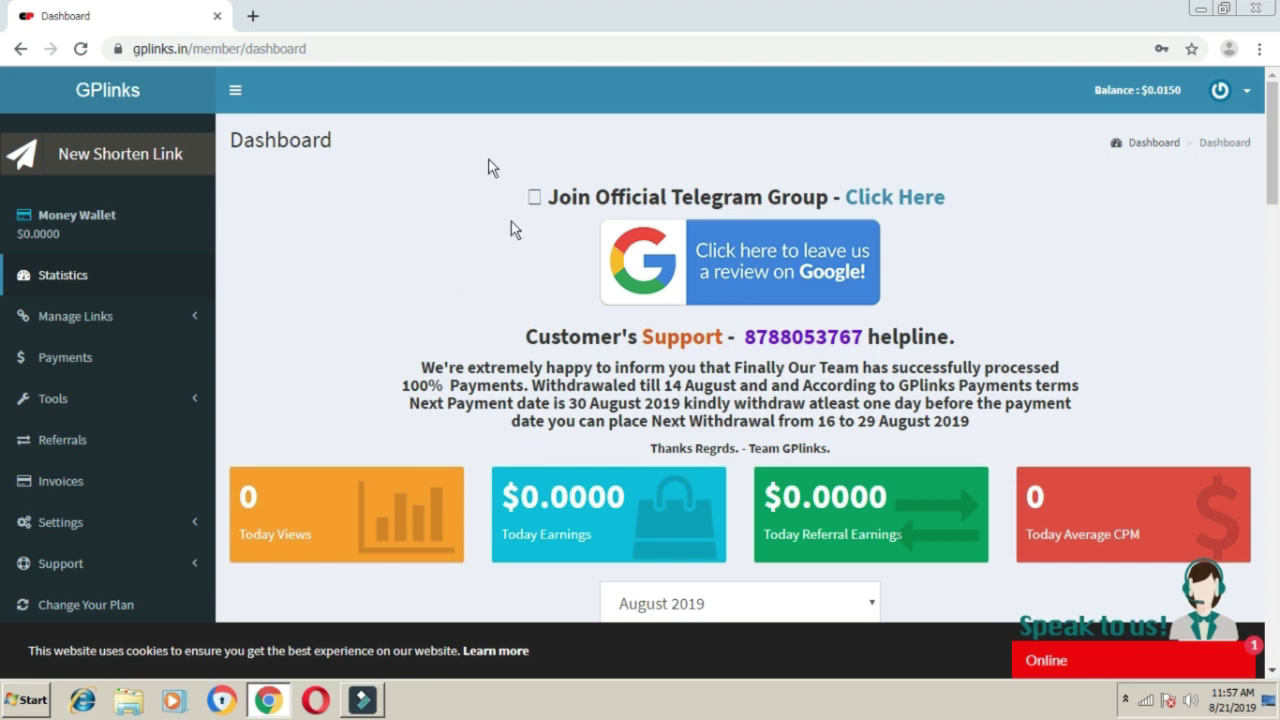
Open the new short link form and copy the link of the Saaho "Bad Boy Song" YouTube video from a separate tab
left_click(156, 160)
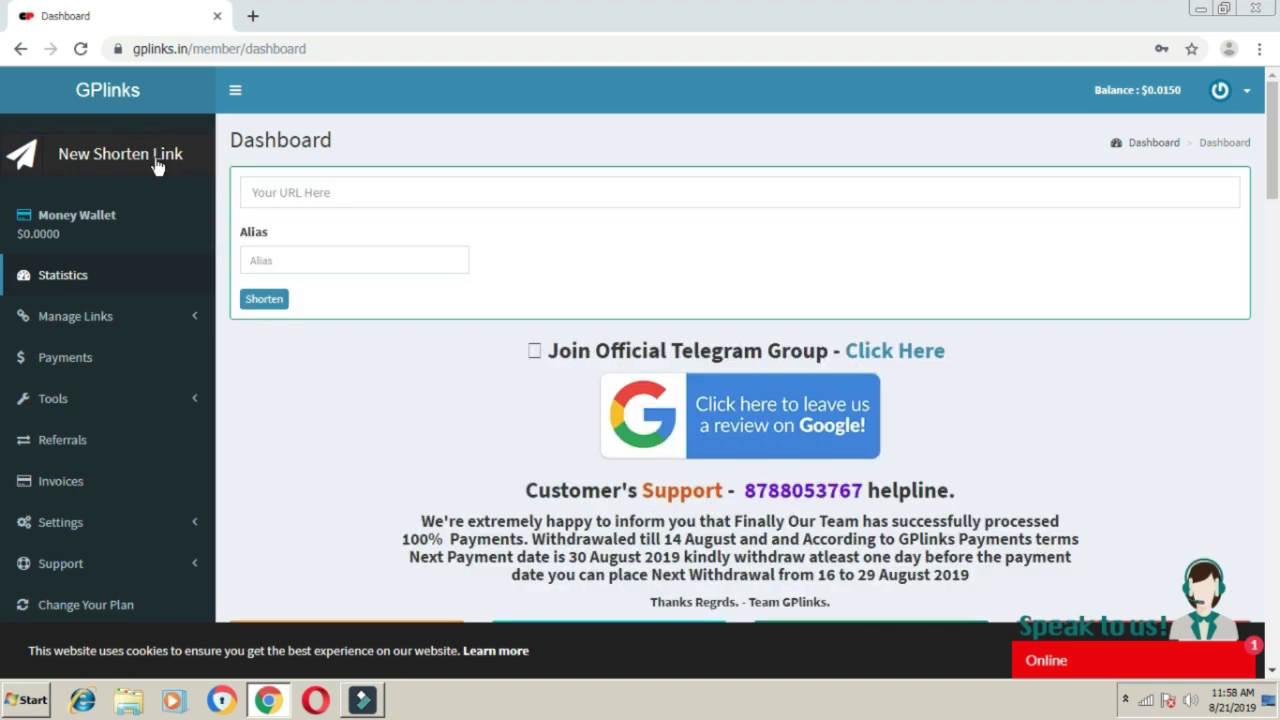
left_click(346, 194)
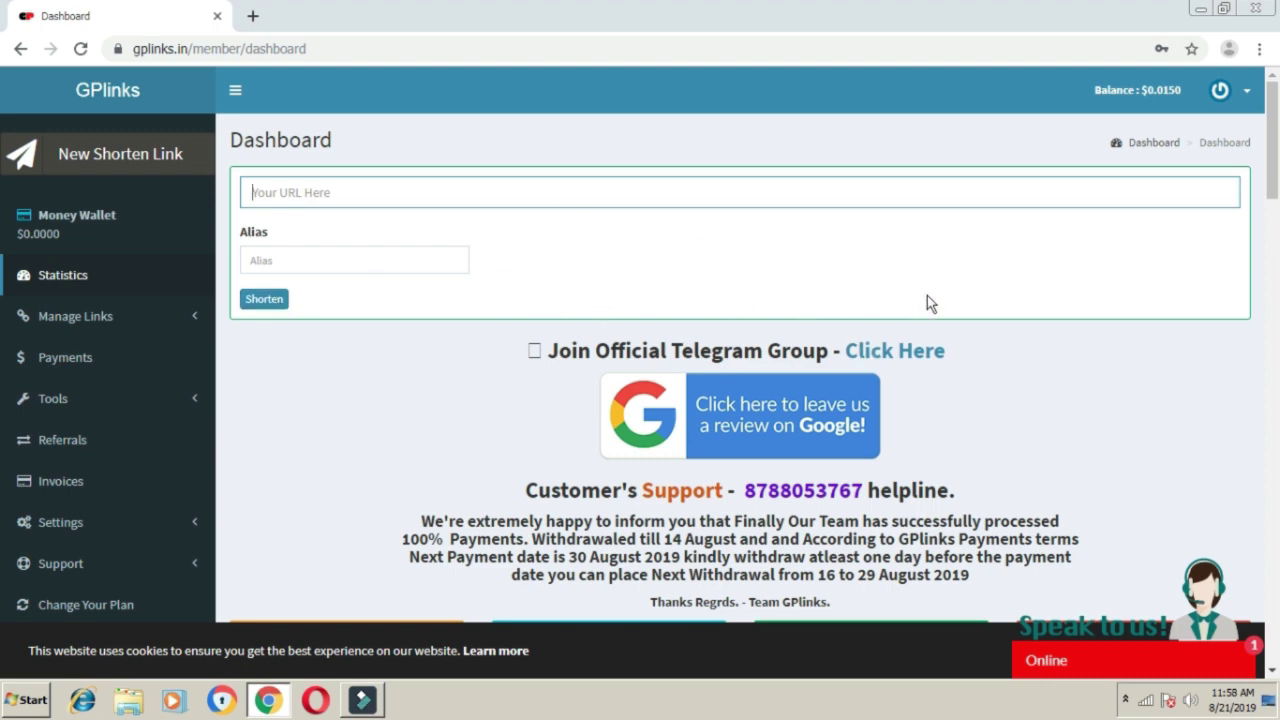
left_click(252, 17)
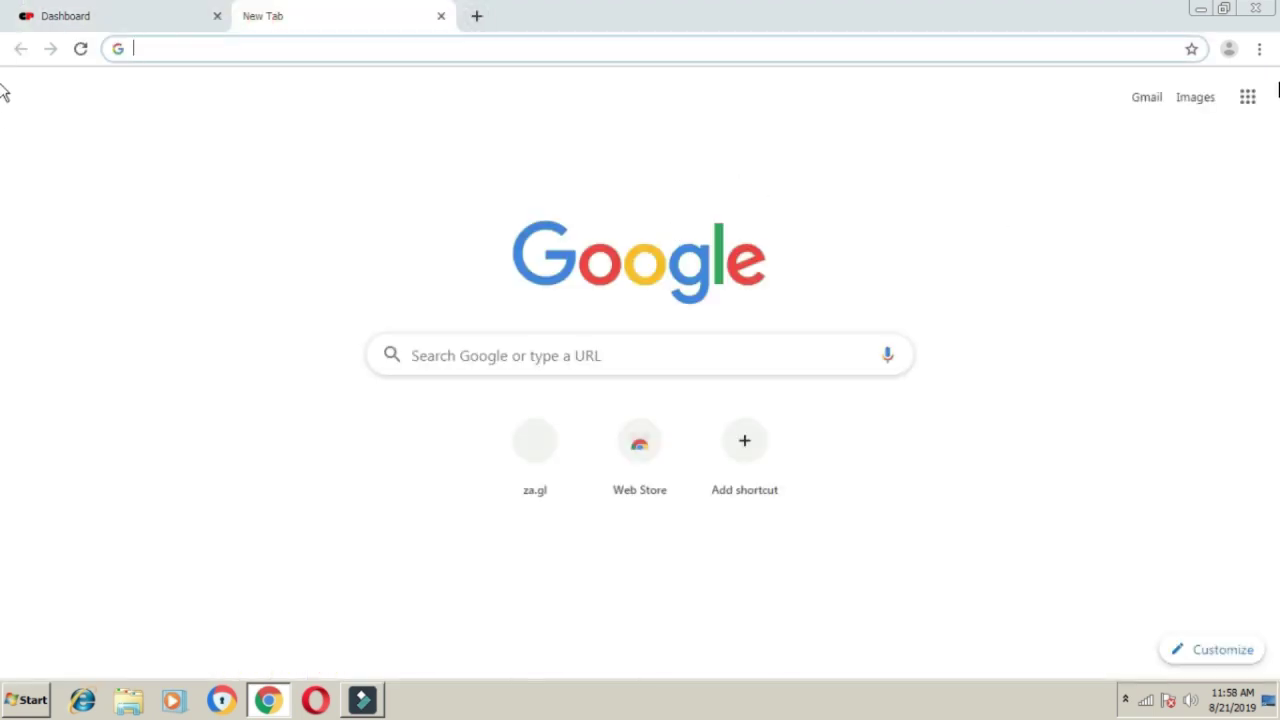
left_click(1248, 97)
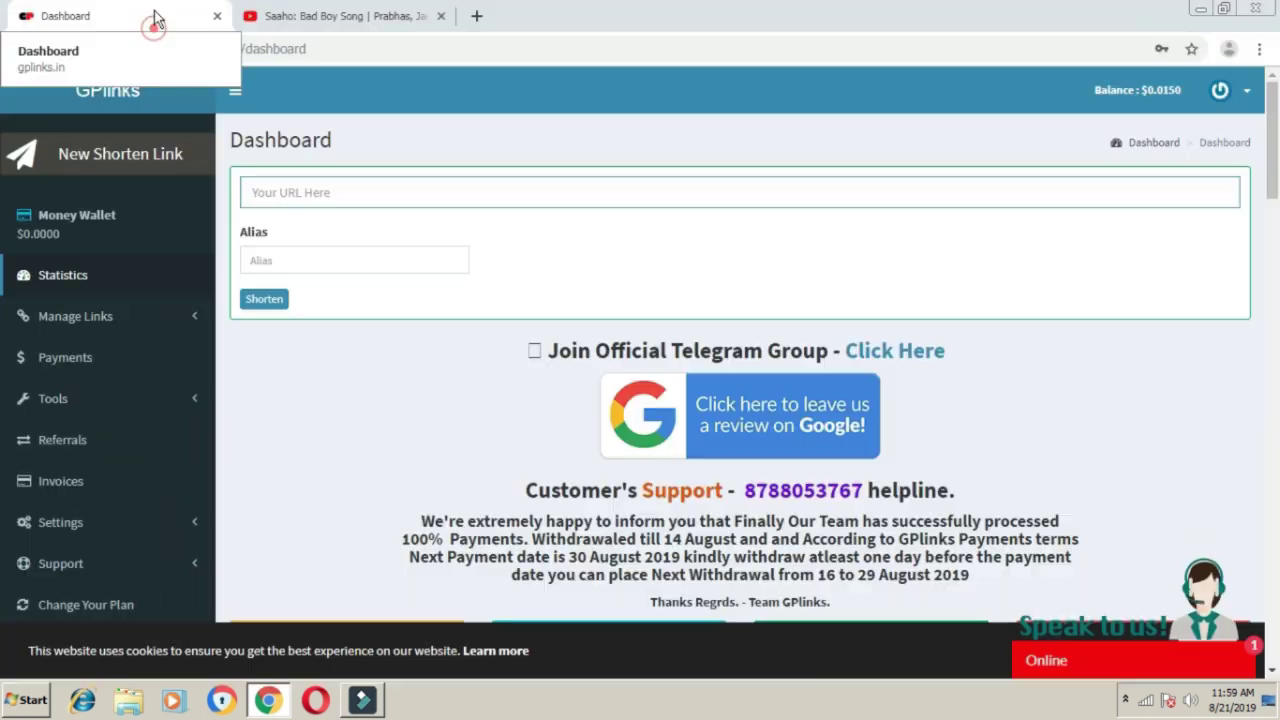
left_click(441, 16)
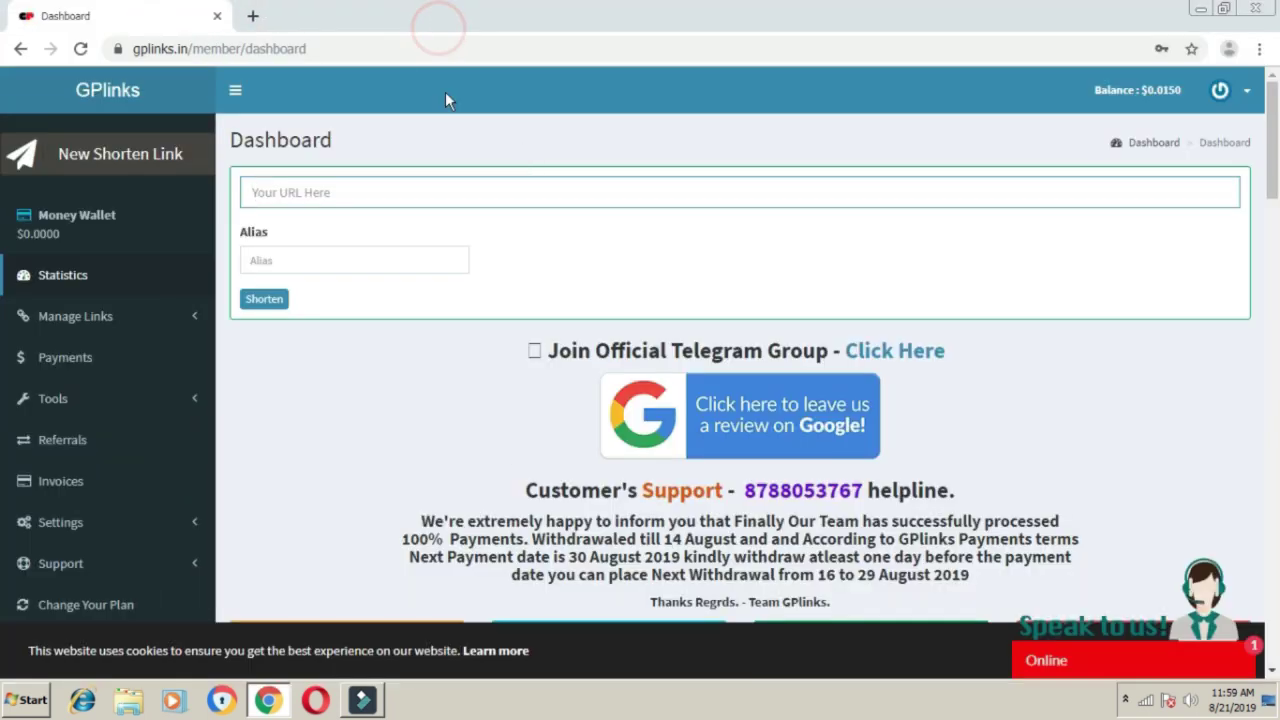
Paste the YouTube video link as the URL and shorten it without an alias
right_click(350, 185)
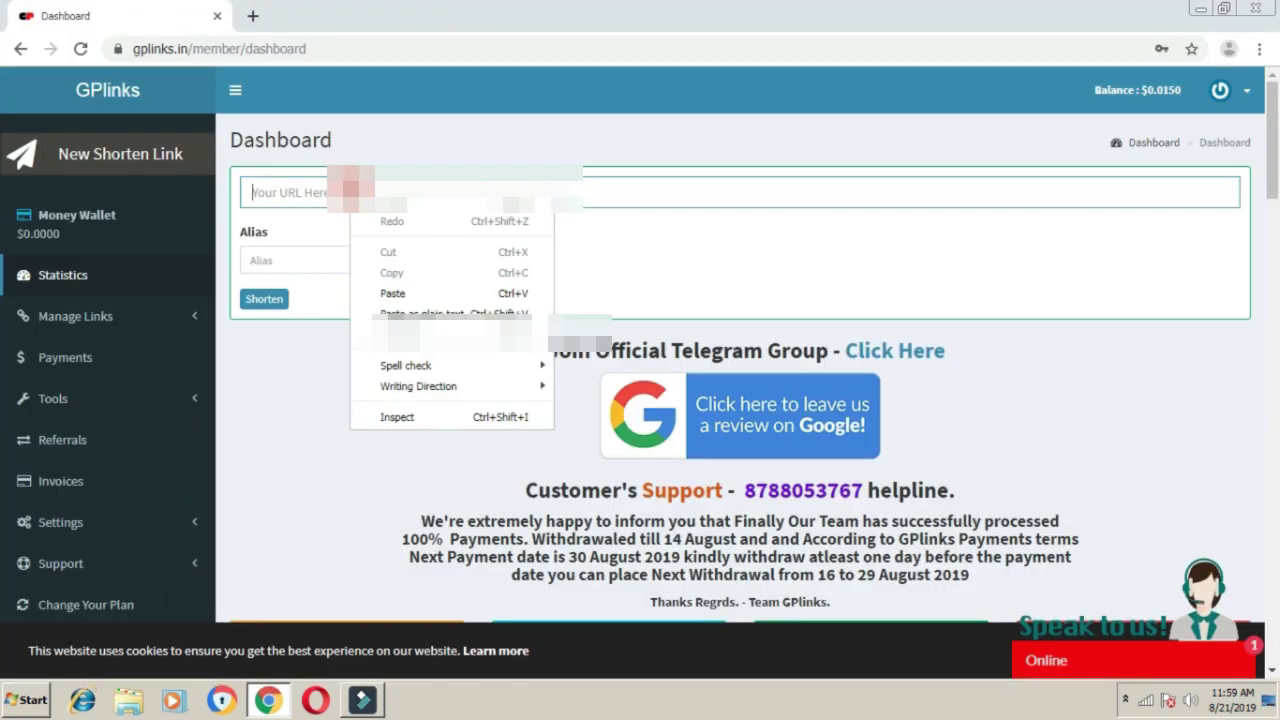
left_click(404, 292)
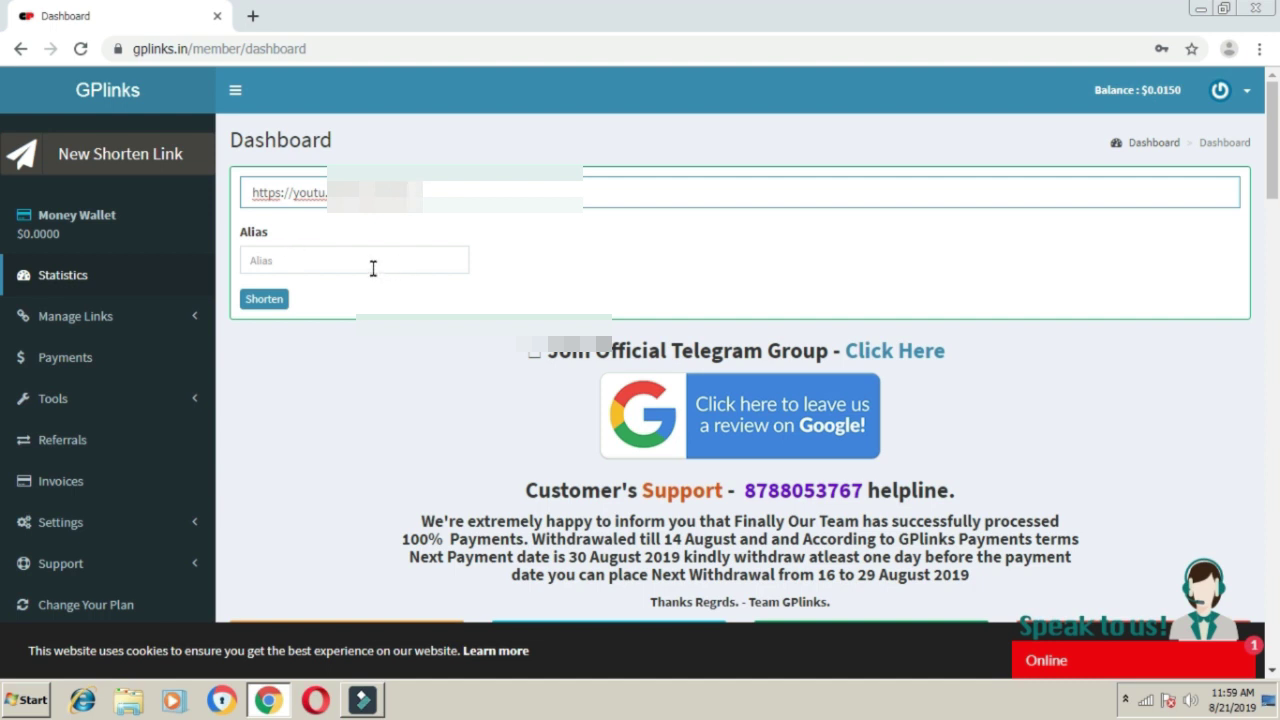
left_click(264, 299)
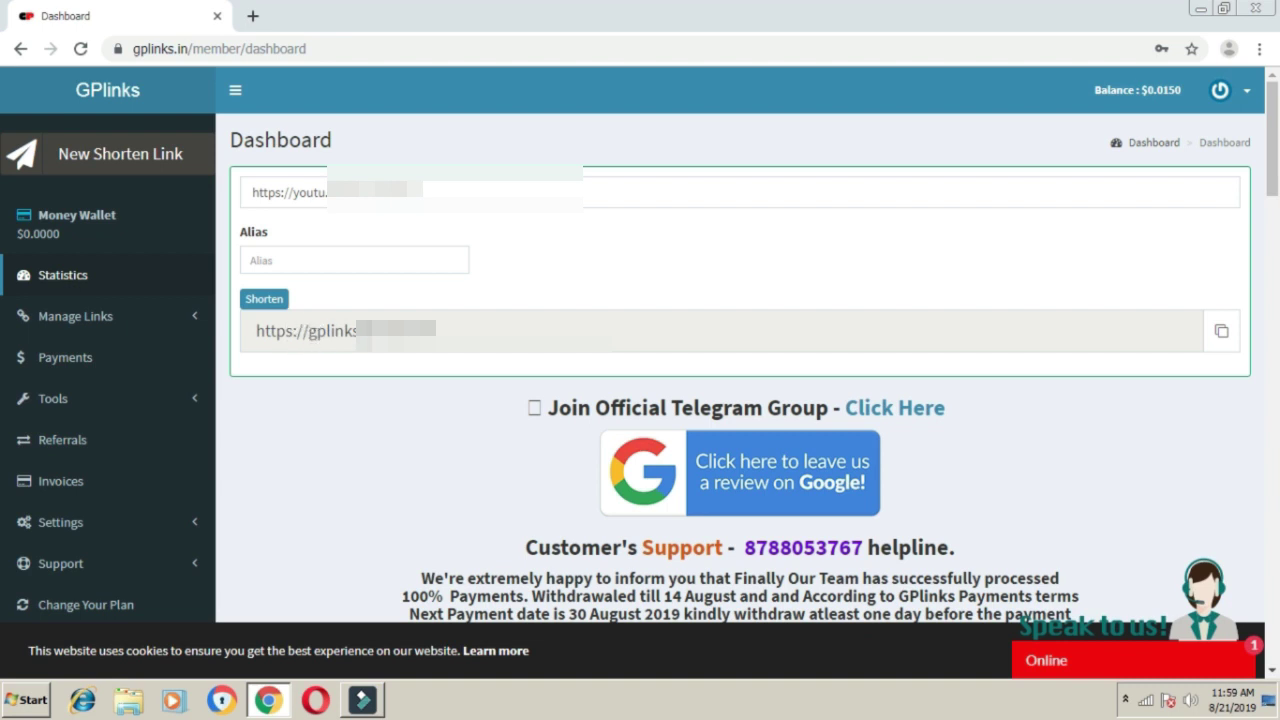
Copy the shortened GPlinks link and open it in a new browser tab
left_click(1223, 332)
left_click(254, 17)
right_click(344, 50)
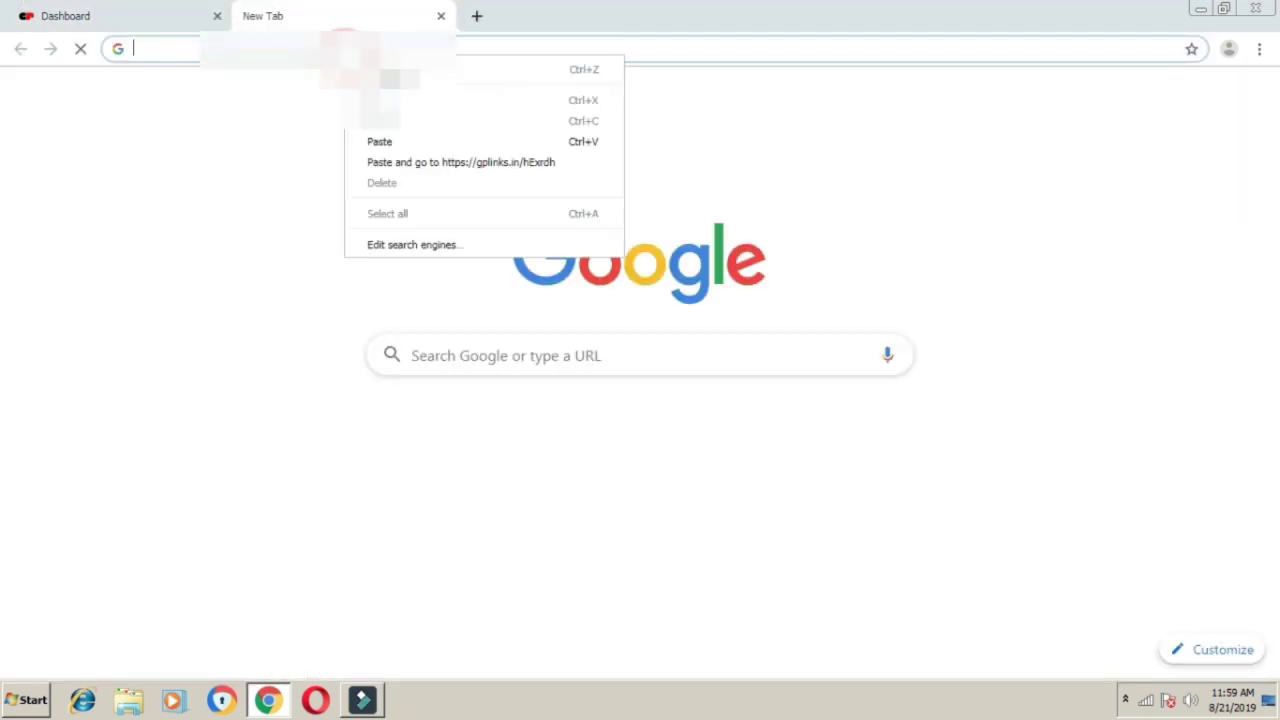
left_click(414, 141)
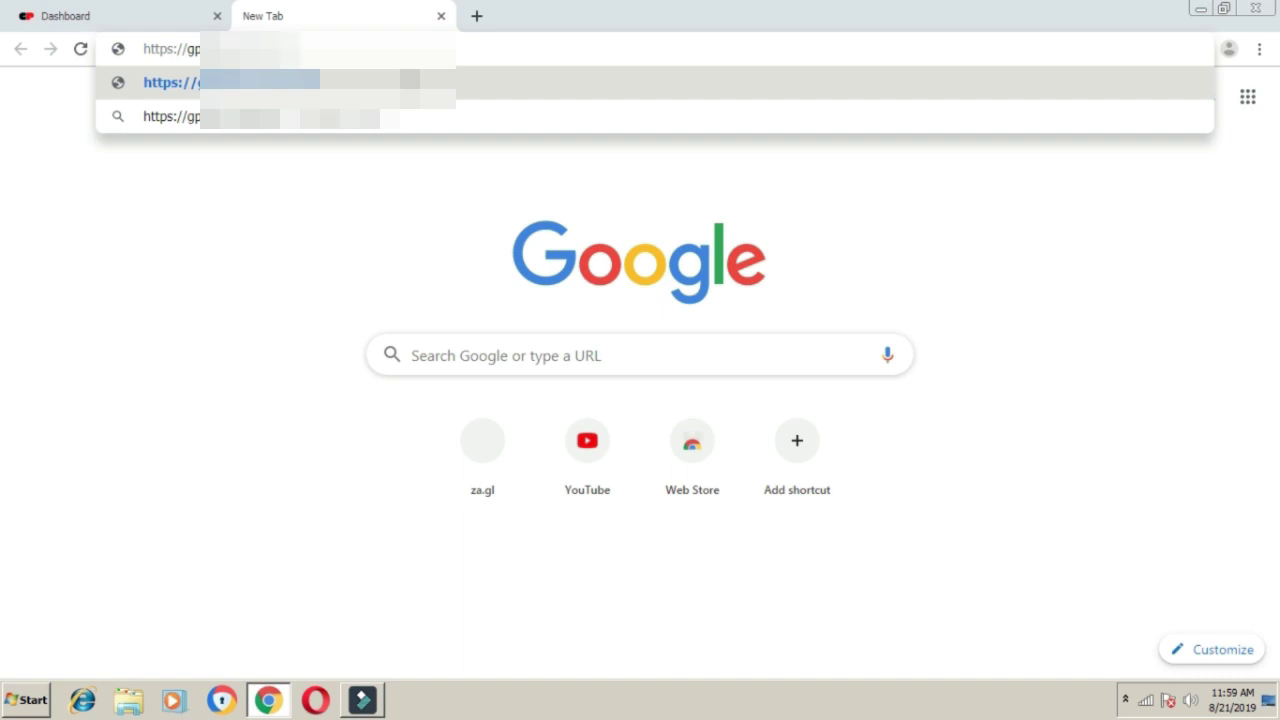
key("Return")
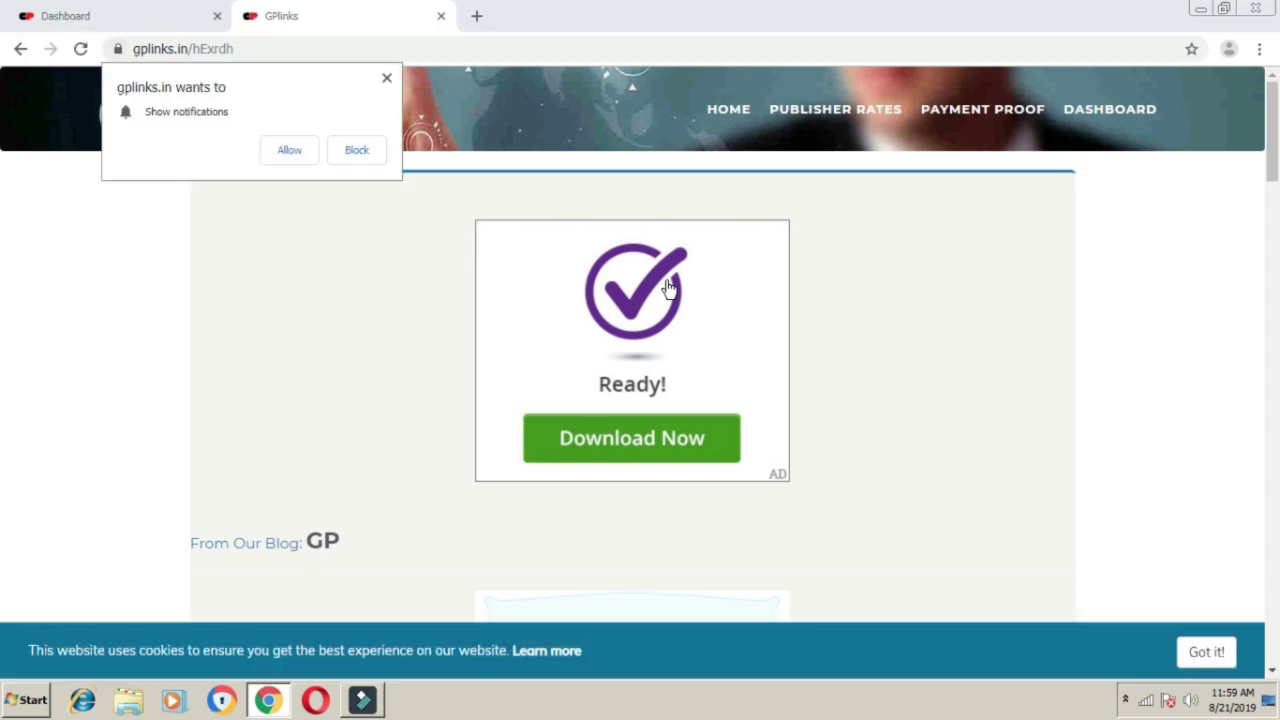
Dismiss the notification request, pass the robot check by selecting the squares with buses, and continue to the destination page
left_click(386, 77)
scroll(670, 200, "down", 5)
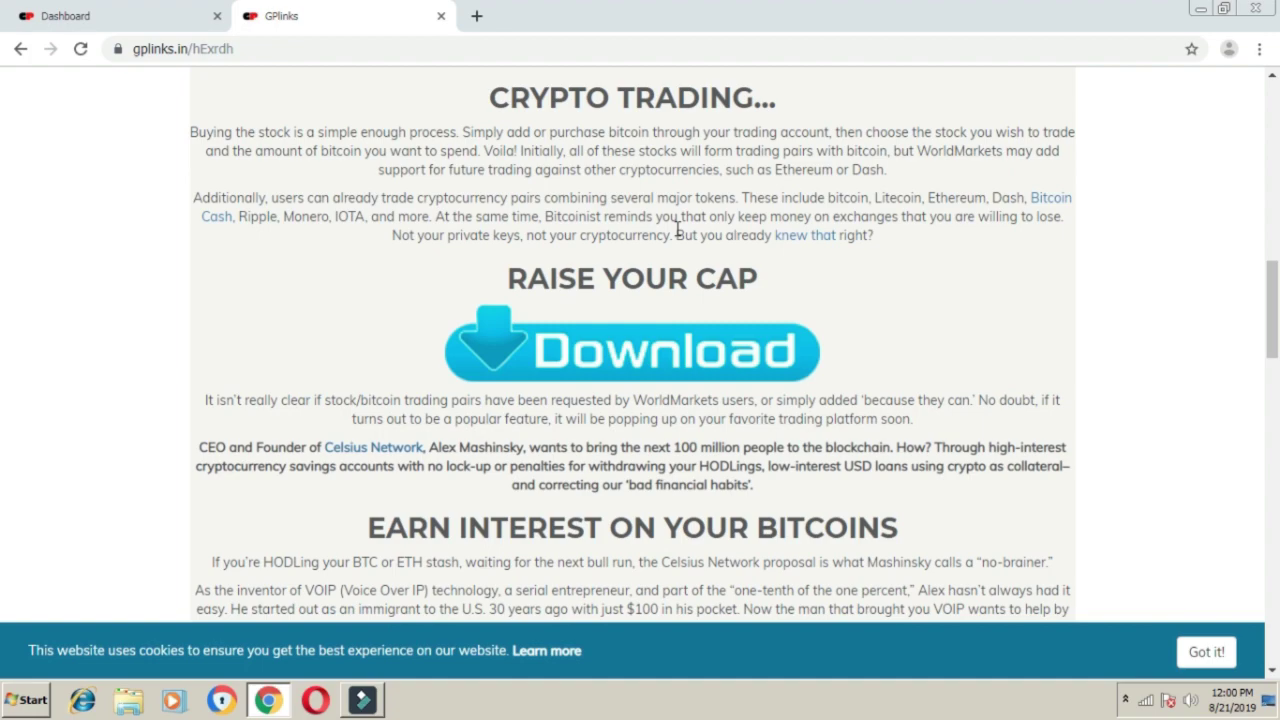
scroll(676, 229, "down", 15)
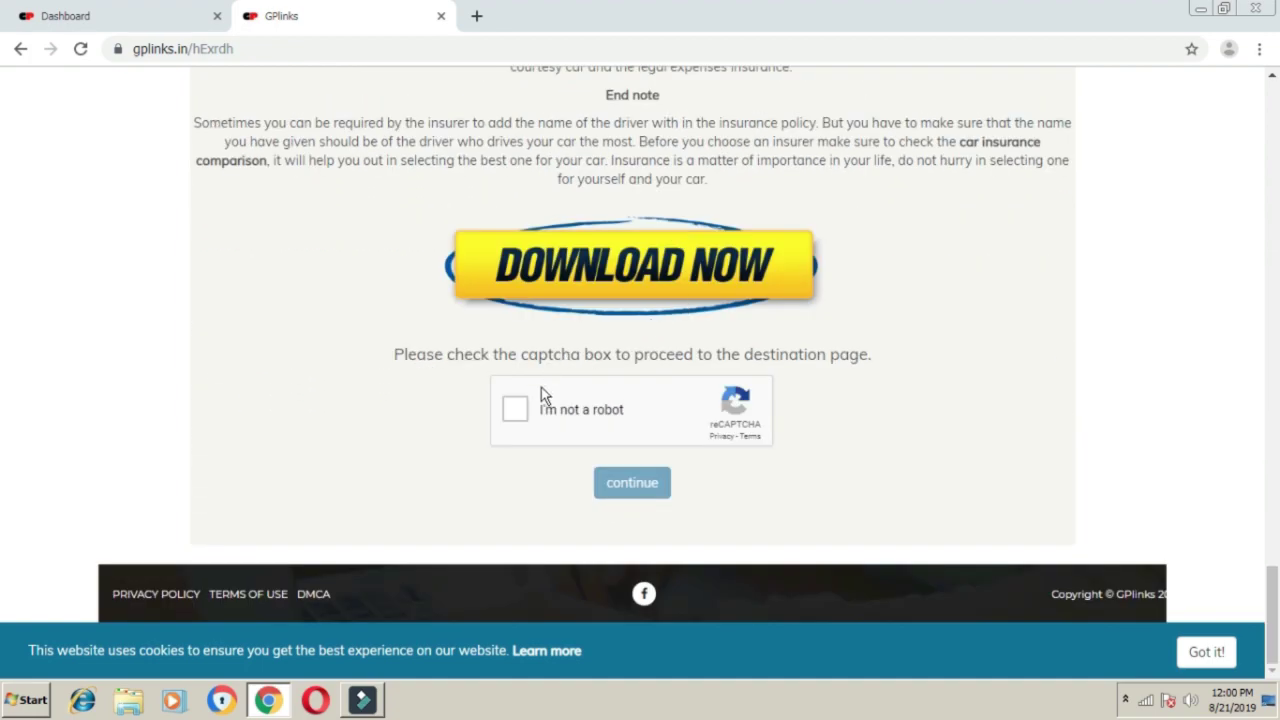
left_click(519, 414)
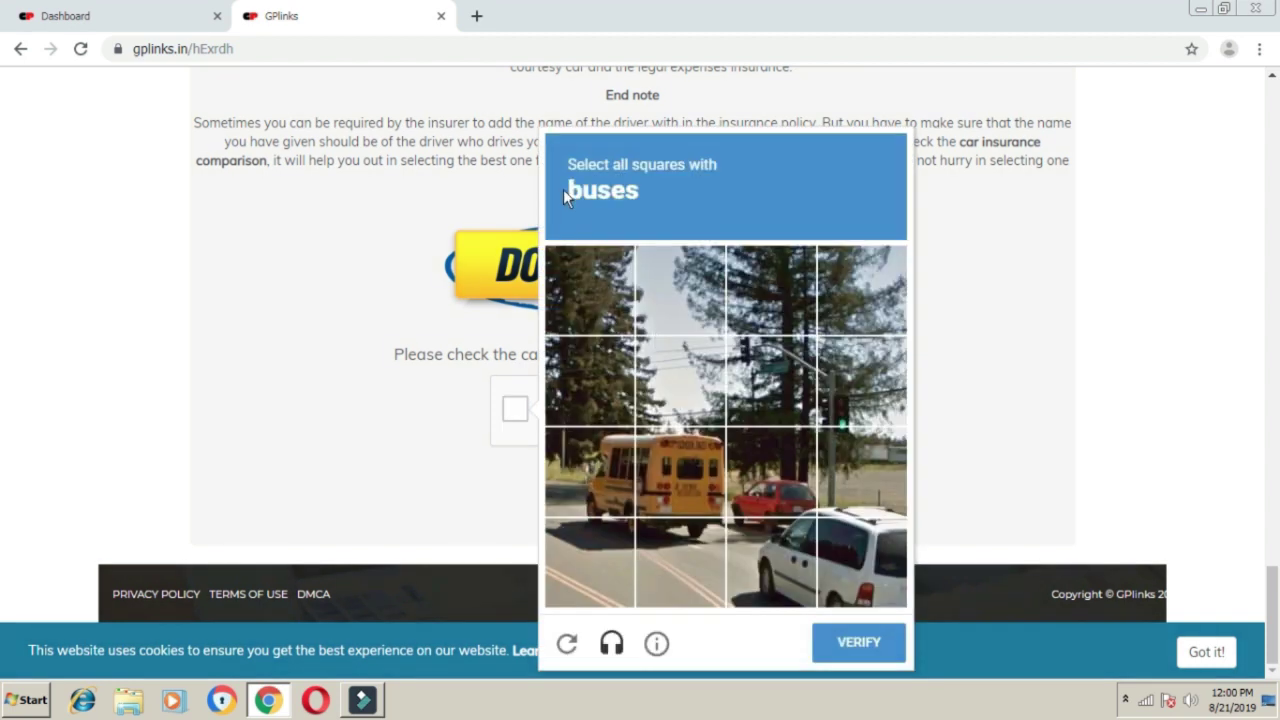
left_click(600, 462)
left_click(676, 467)
left_click(614, 534)
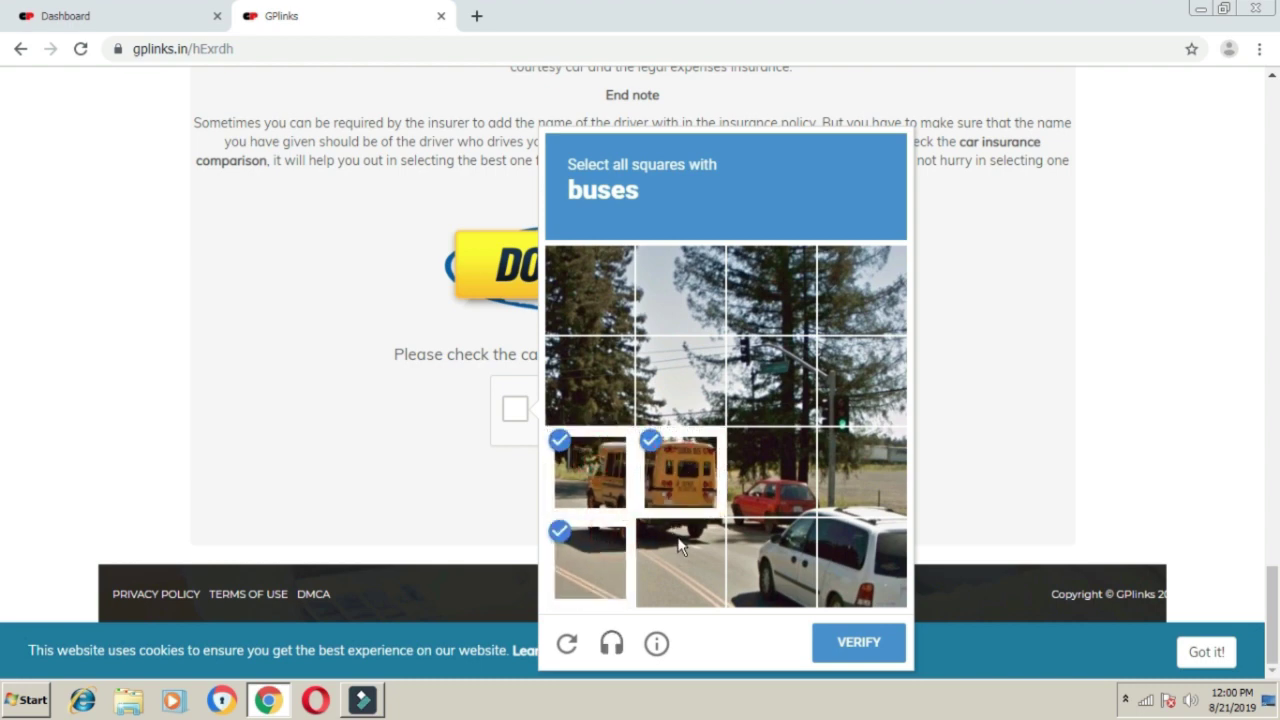
left_click(707, 545)
left_click(866, 628)
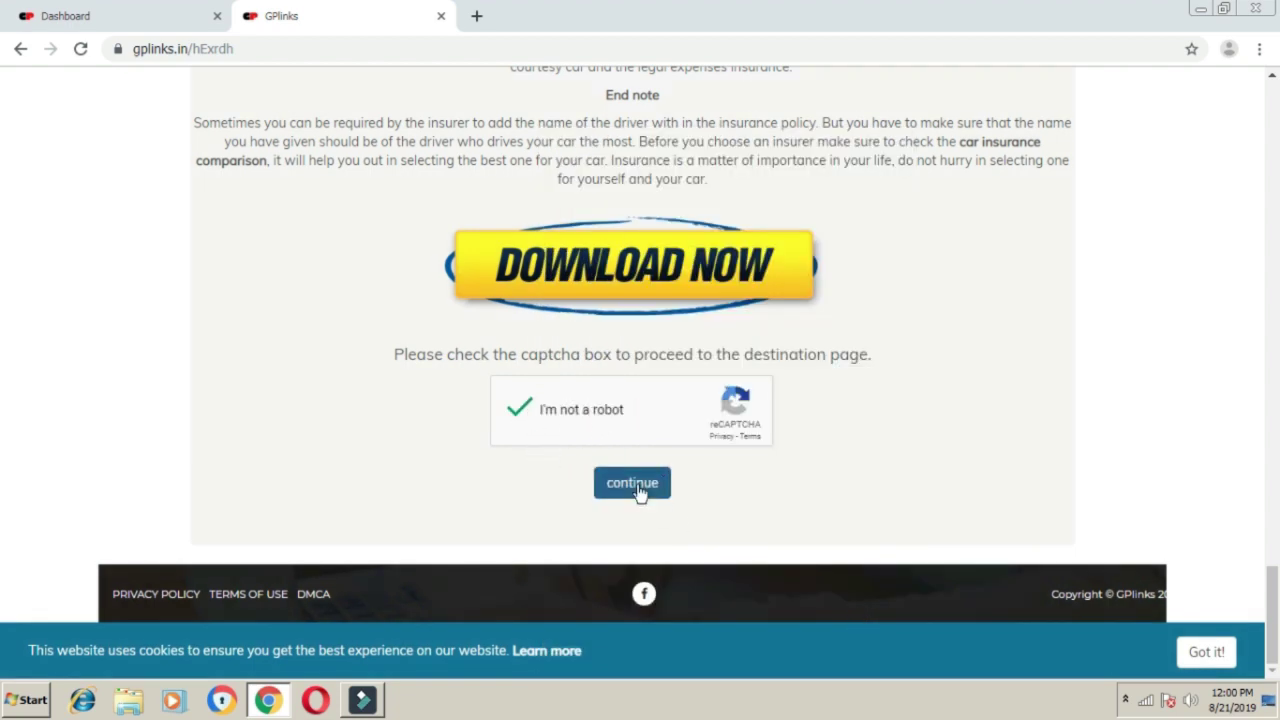
left_click(632, 484)
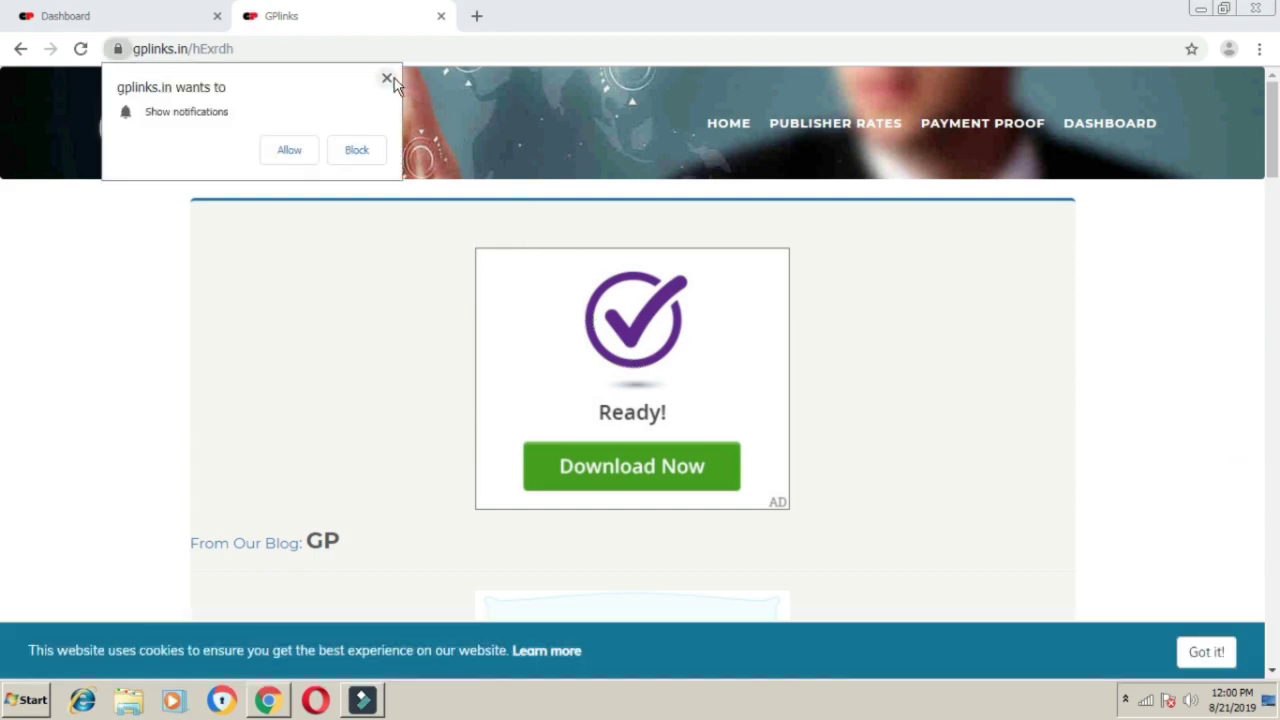
Dismiss the notification request on the second page and go to its end to reach the YouTube video
left_click(387, 78)
scroll(655, 255, "down", 20)
scroll(665, 278, "down", 5)
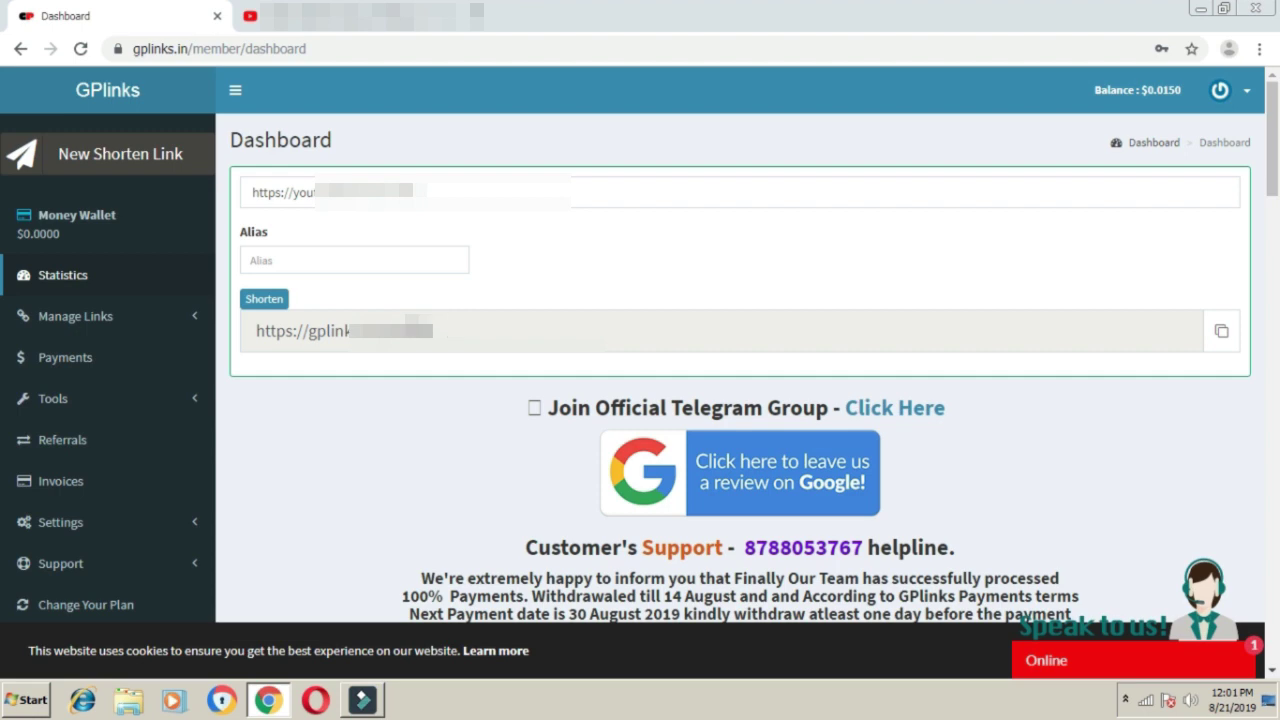
Look over the dashboard's earnings cards and announcements, and open the account's profile settings
scroll(447, 285, "down", 4)
scroll(447, 283, "down", 1)
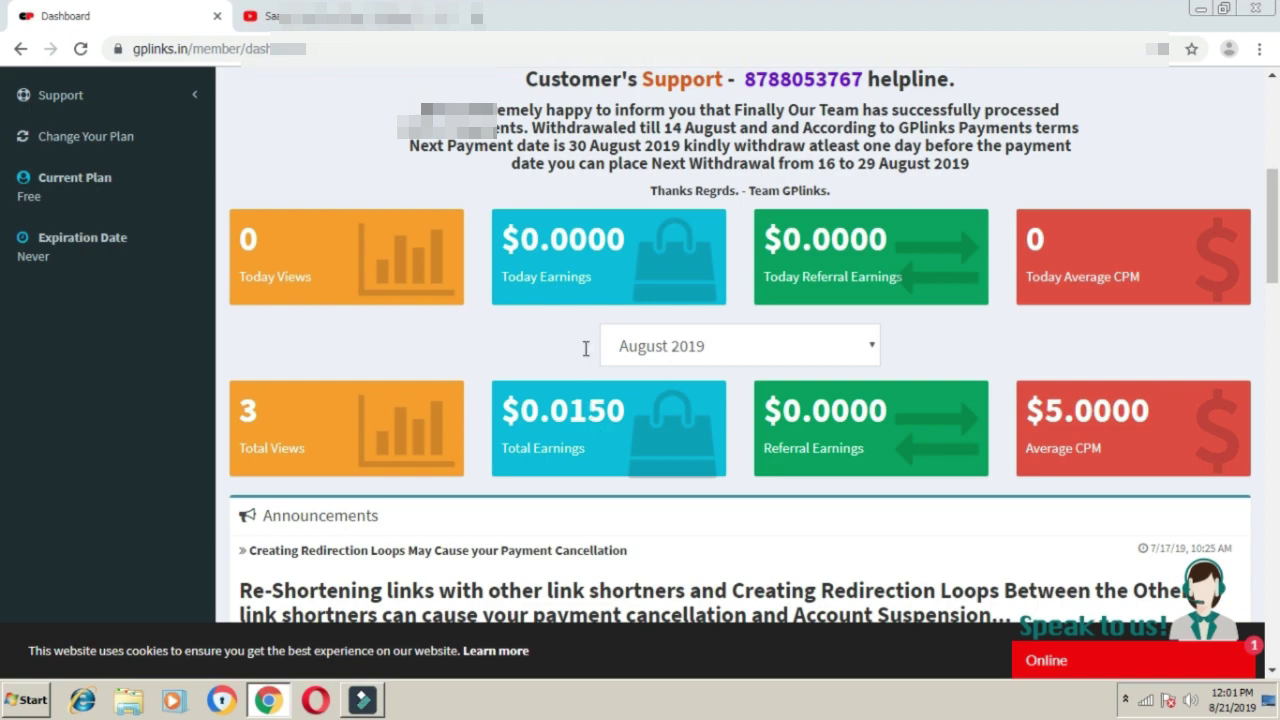
scroll(586, 349, "down", 6)
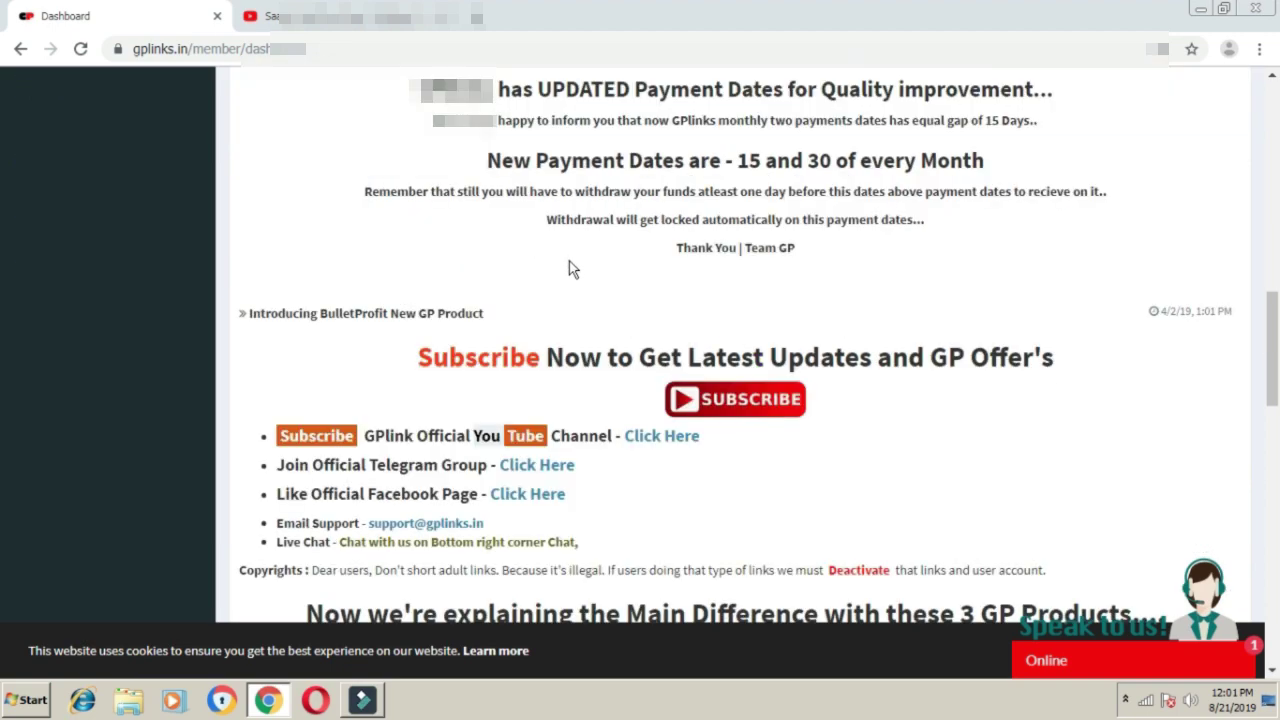
scroll(575, 272, "up", 10)
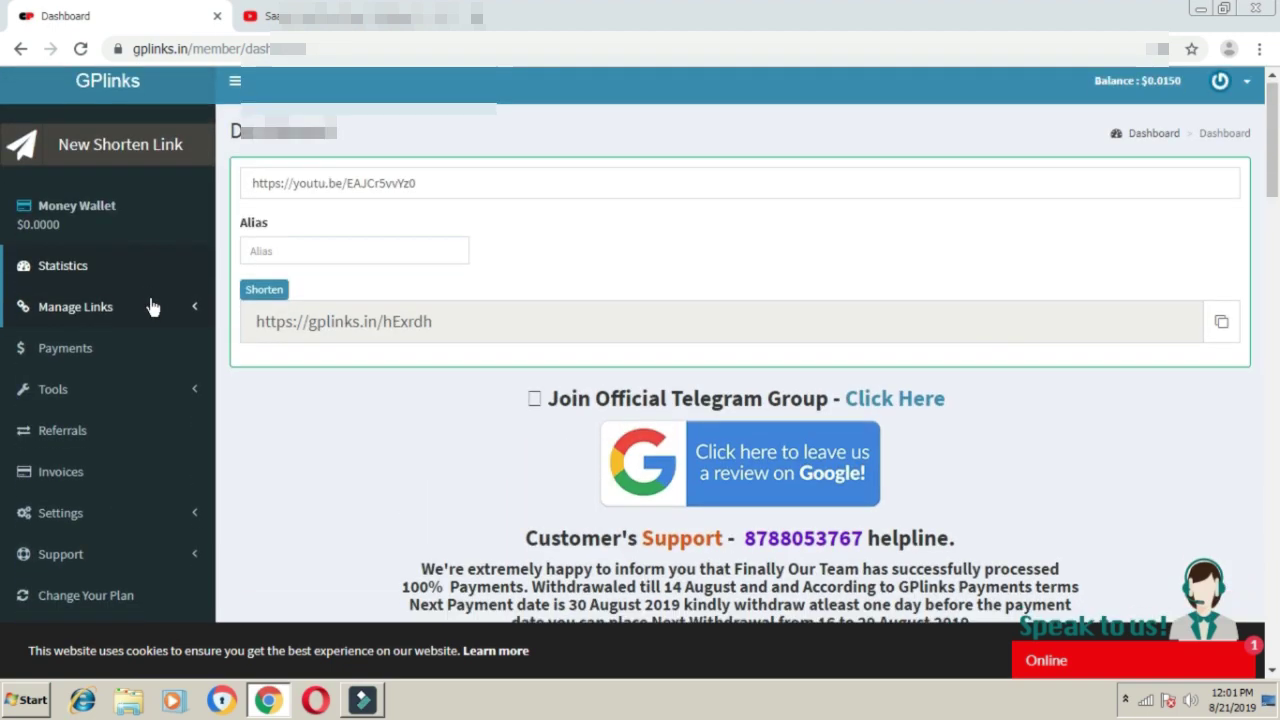
scroll(151, 306, "down", 4)
left_click(100, 140)
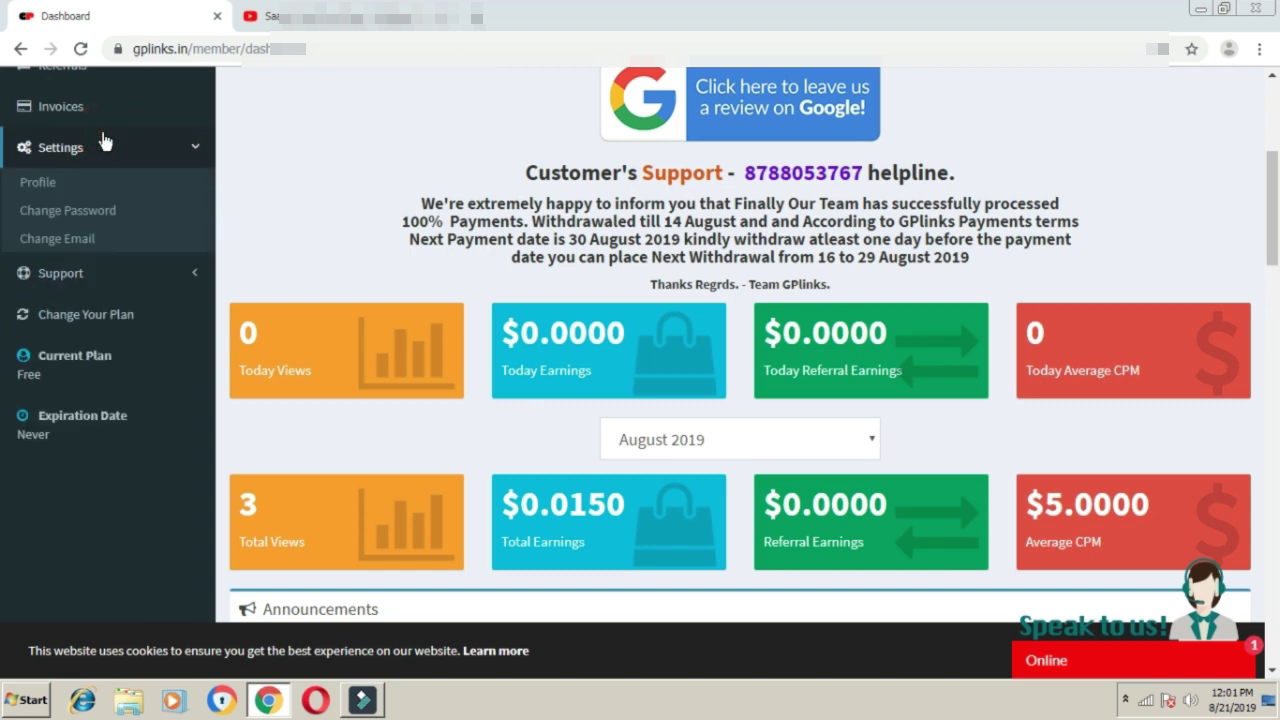
left_click(48, 184)
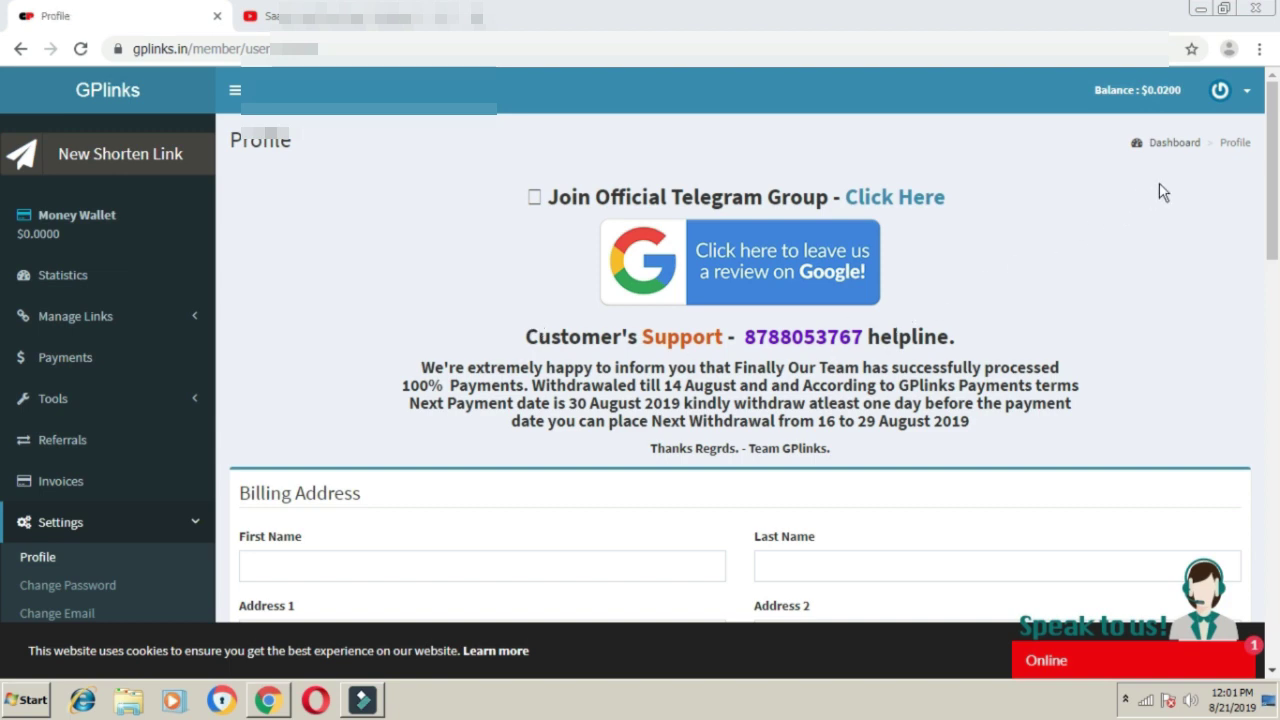
Examine the profile's billing address fields and the table of withdrawal methods with their minimum amounts
left_click_drag(1272, 214, 1276, 317)
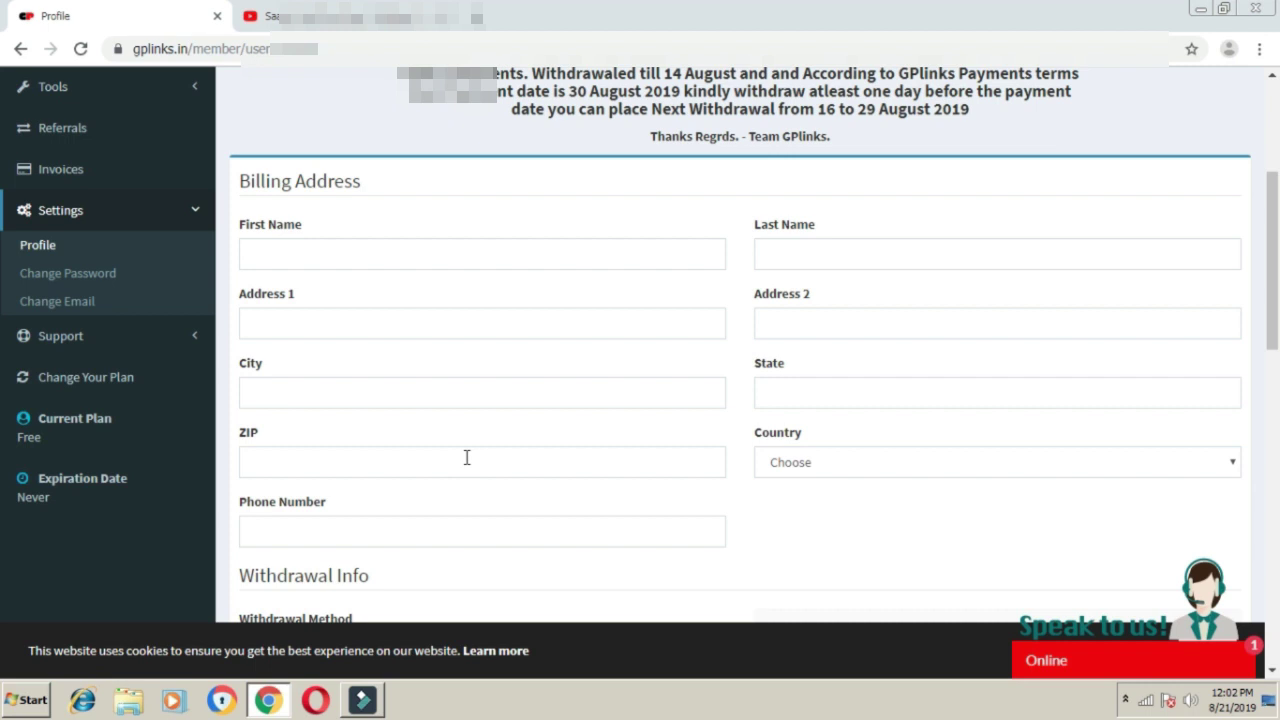
scroll(466, 457, "down", 1)
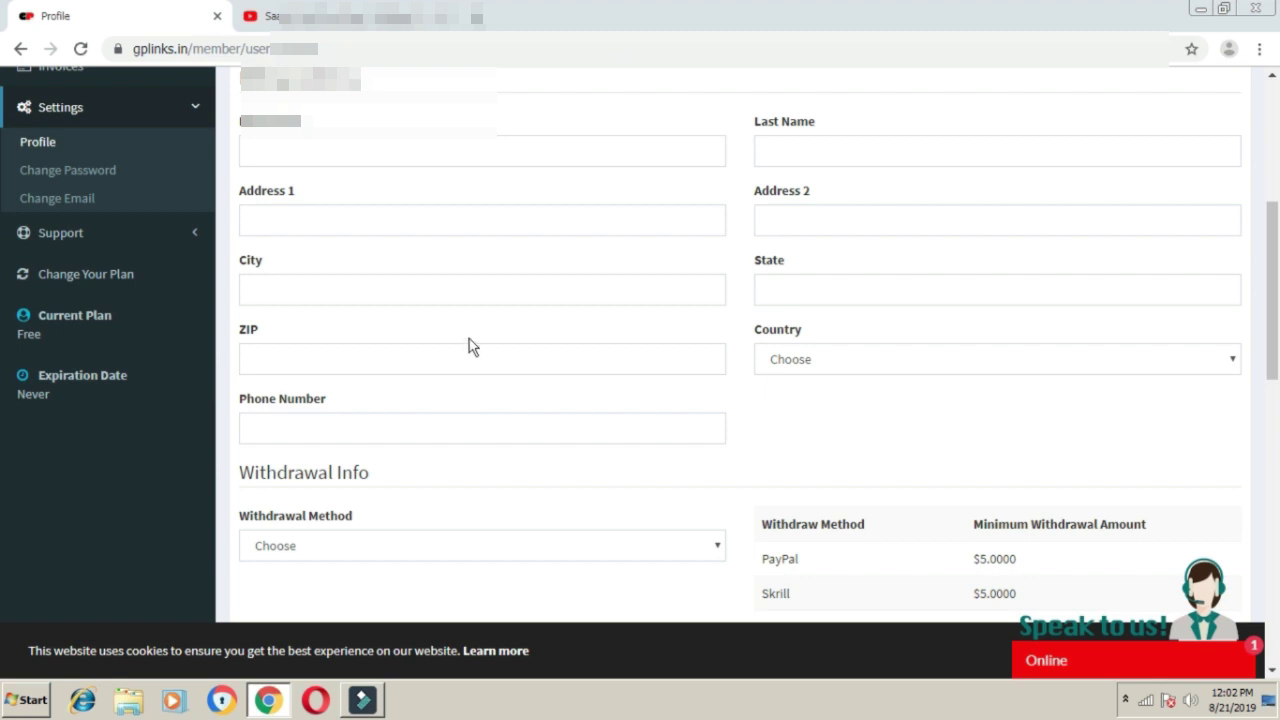
left_click_drag(1274, 358, 1276, 482)
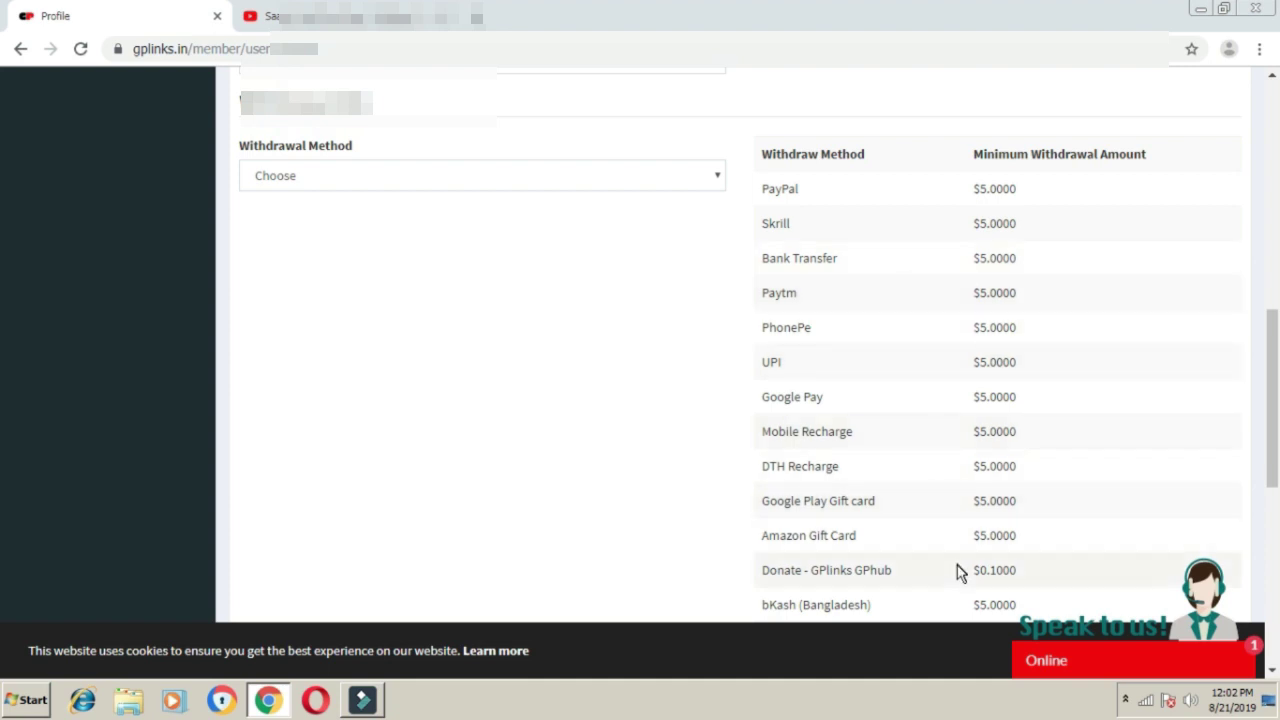
scroll(925, 563, "down", 1)
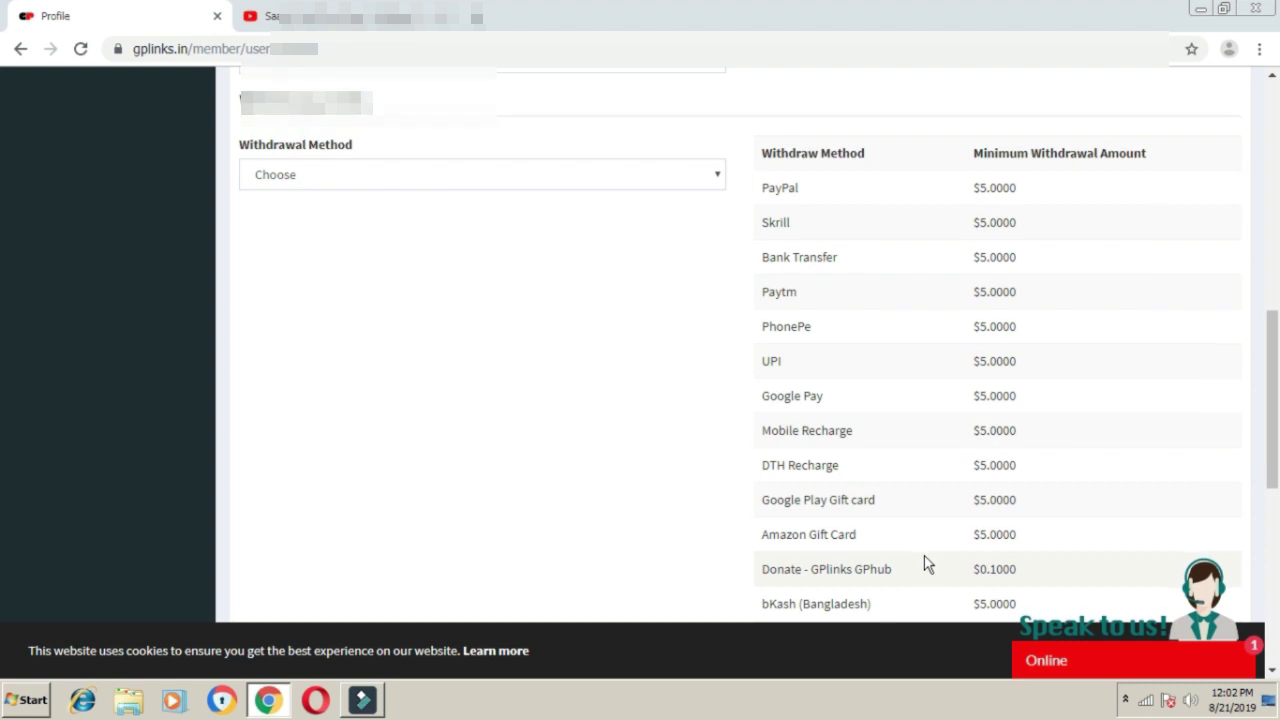
scroll(927, 563, "down", 2)
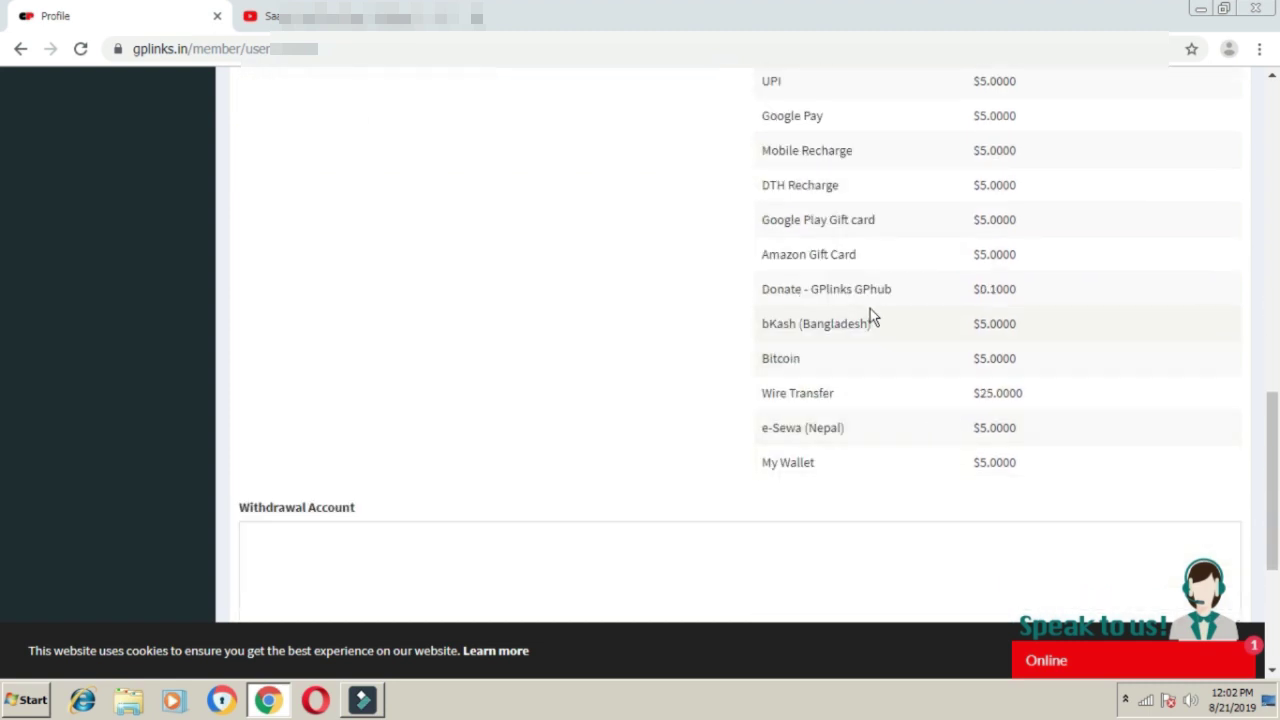
scroll(870, 315, "up", 4)
scroll(1003, 440, "down", 2)
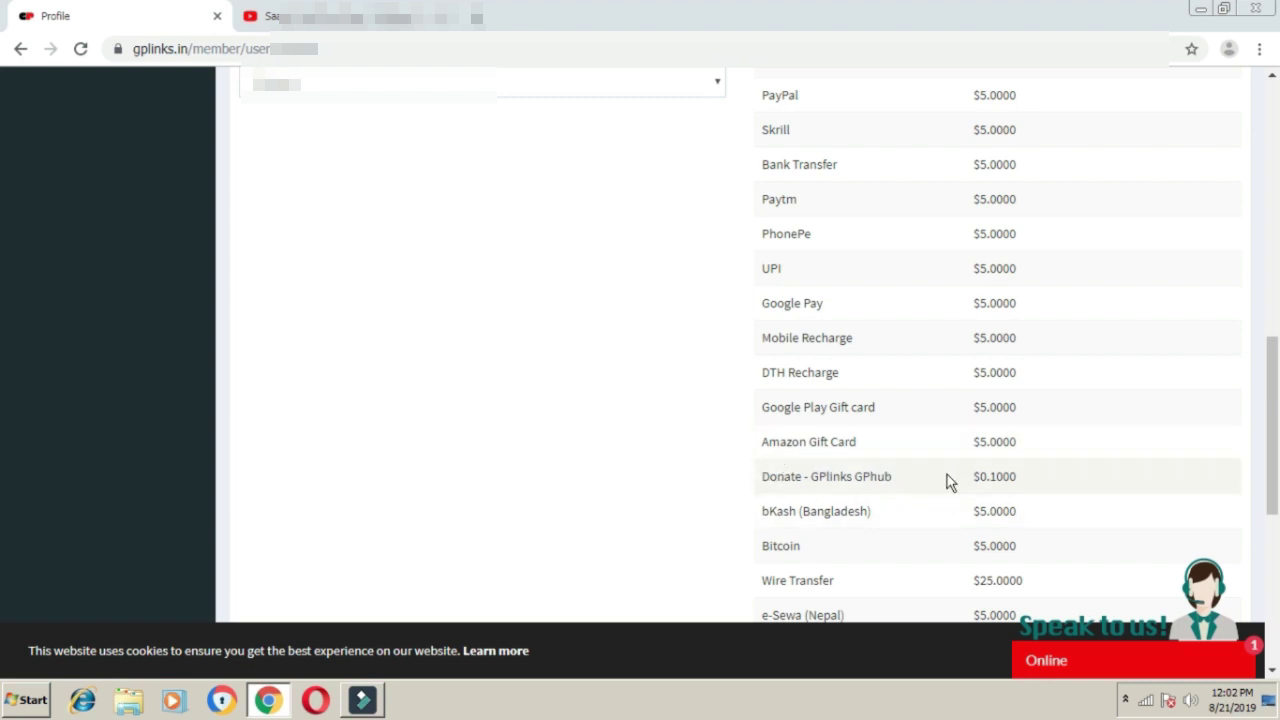
scroll(951, 480, "up", 2)
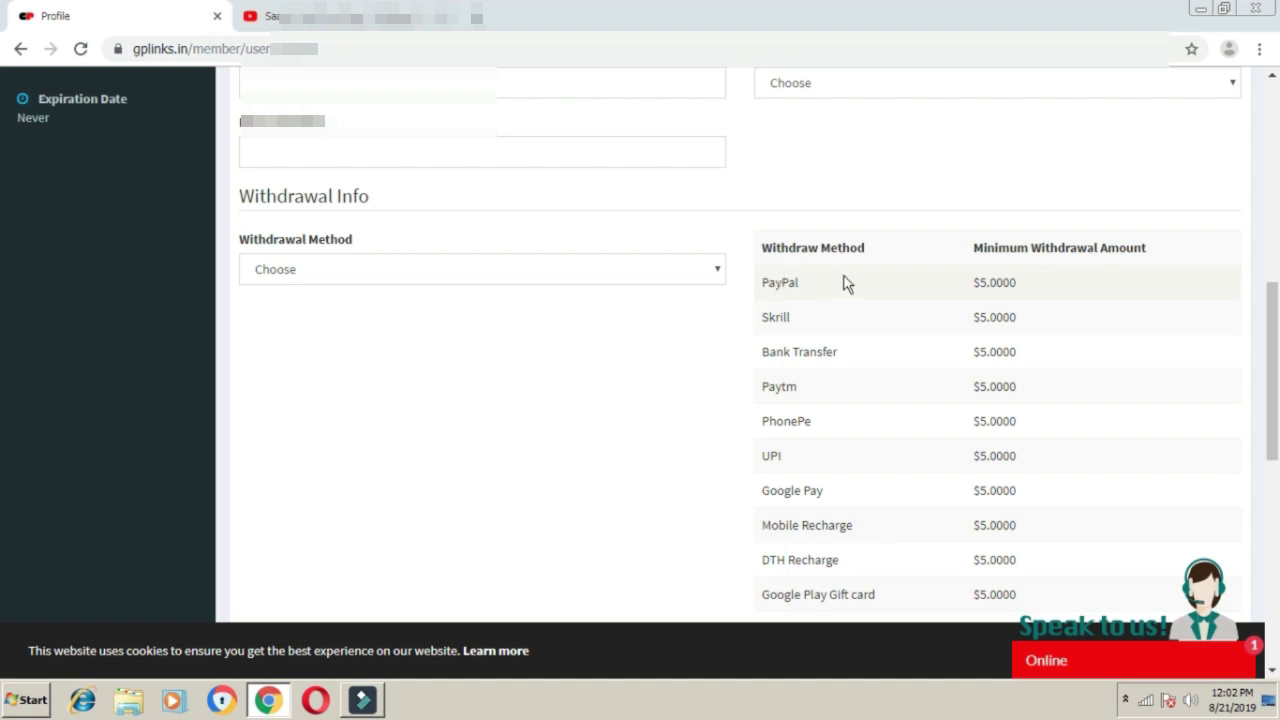
scroll(908, 299, "up", 1)
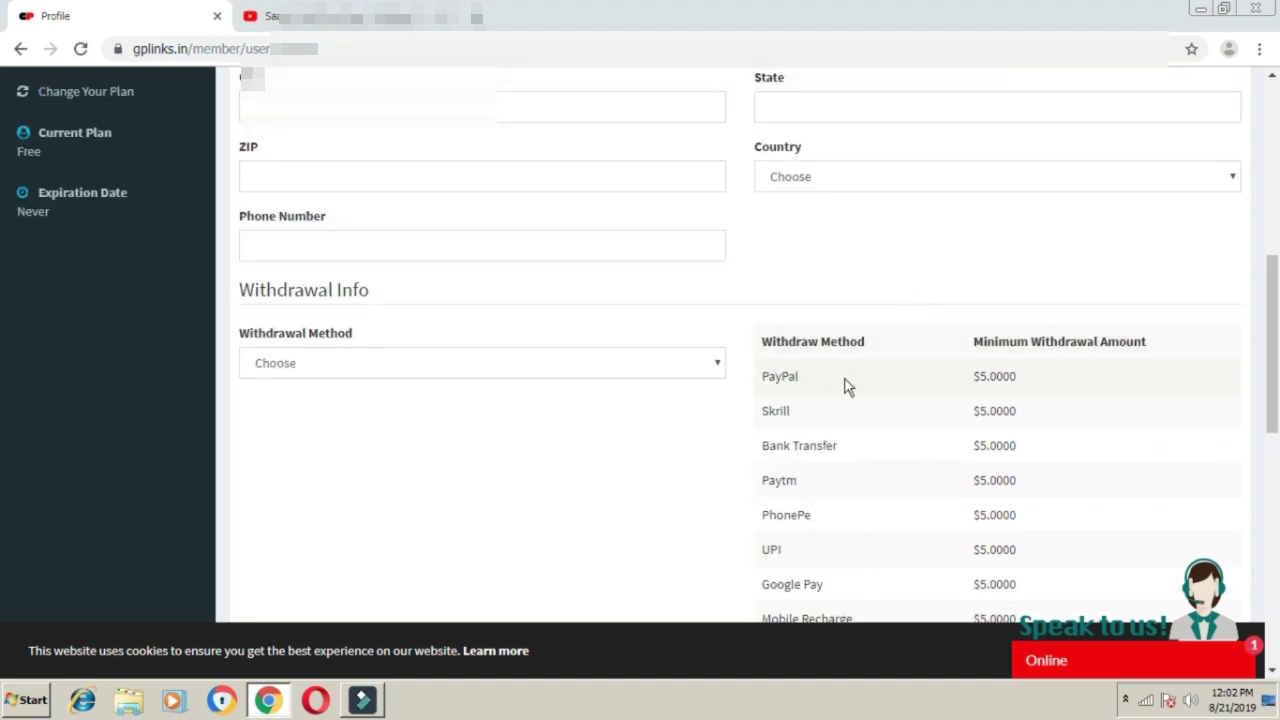
scroll(528, 243, "up", 4)
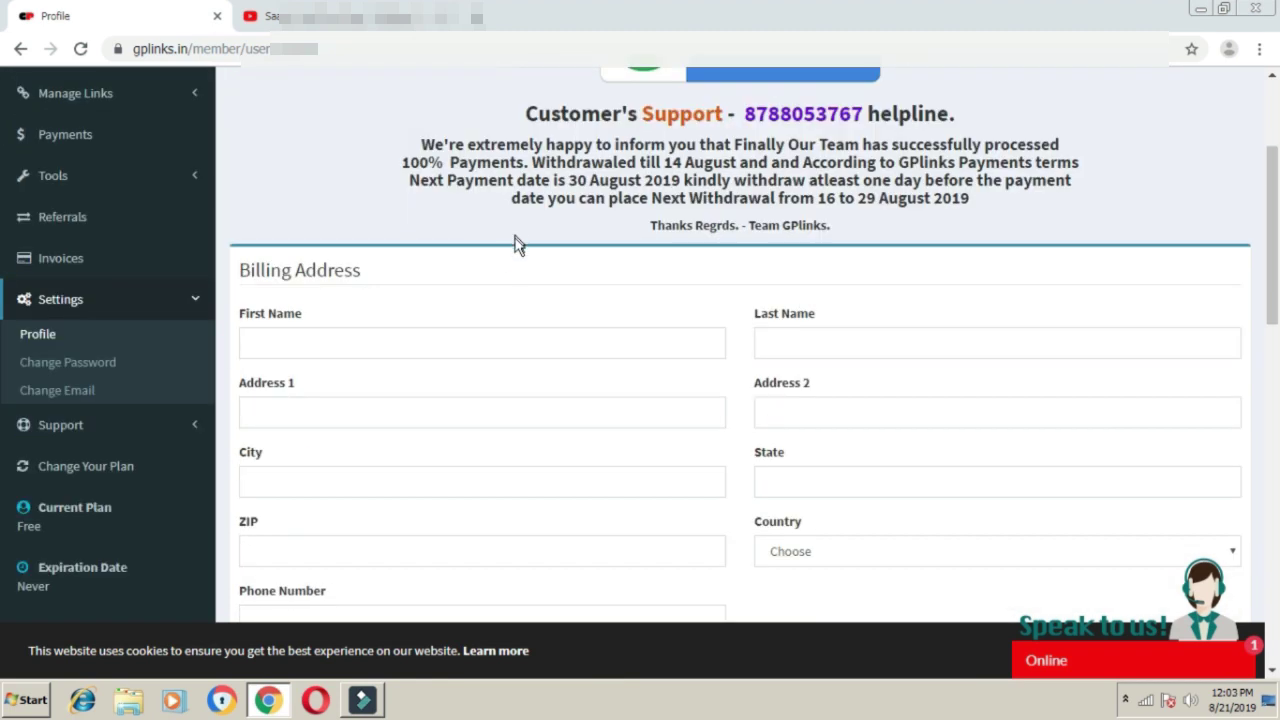
Choose Skrill as the profile's withdrawal method and change the selection to PayPal
scroll(477, 371, "down", 1)
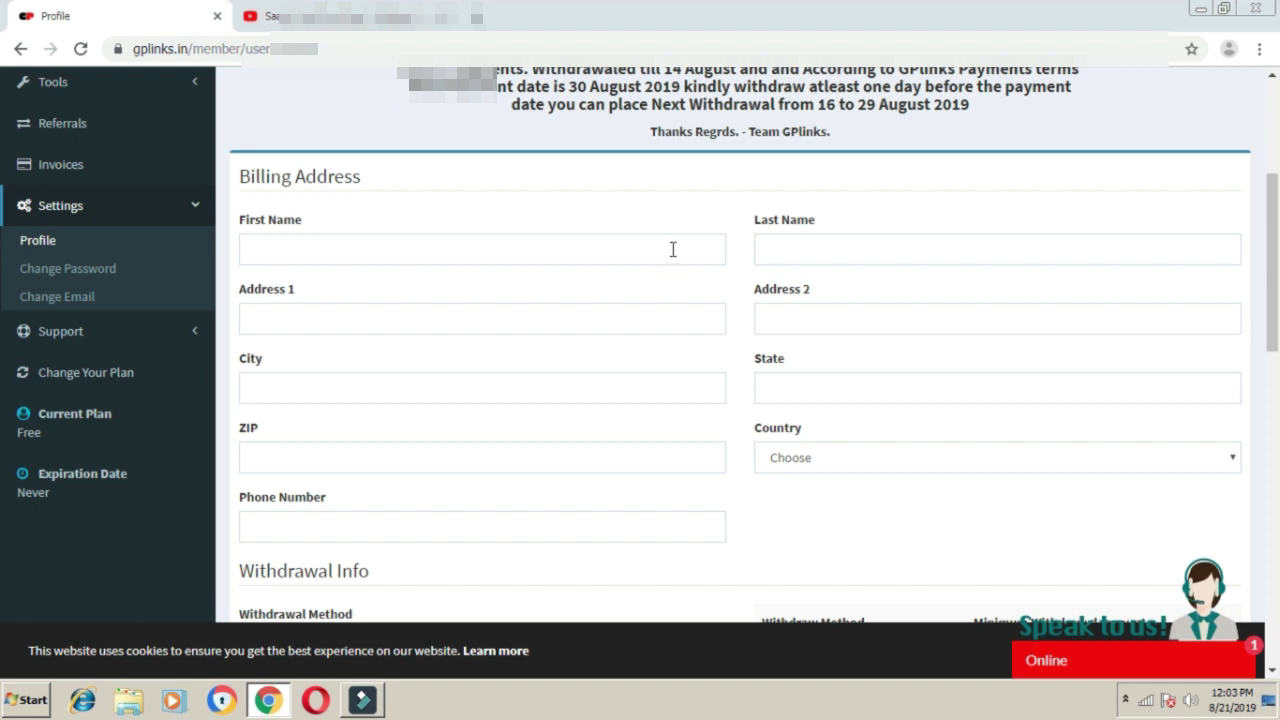
scroll(691, 471, "down", 1)
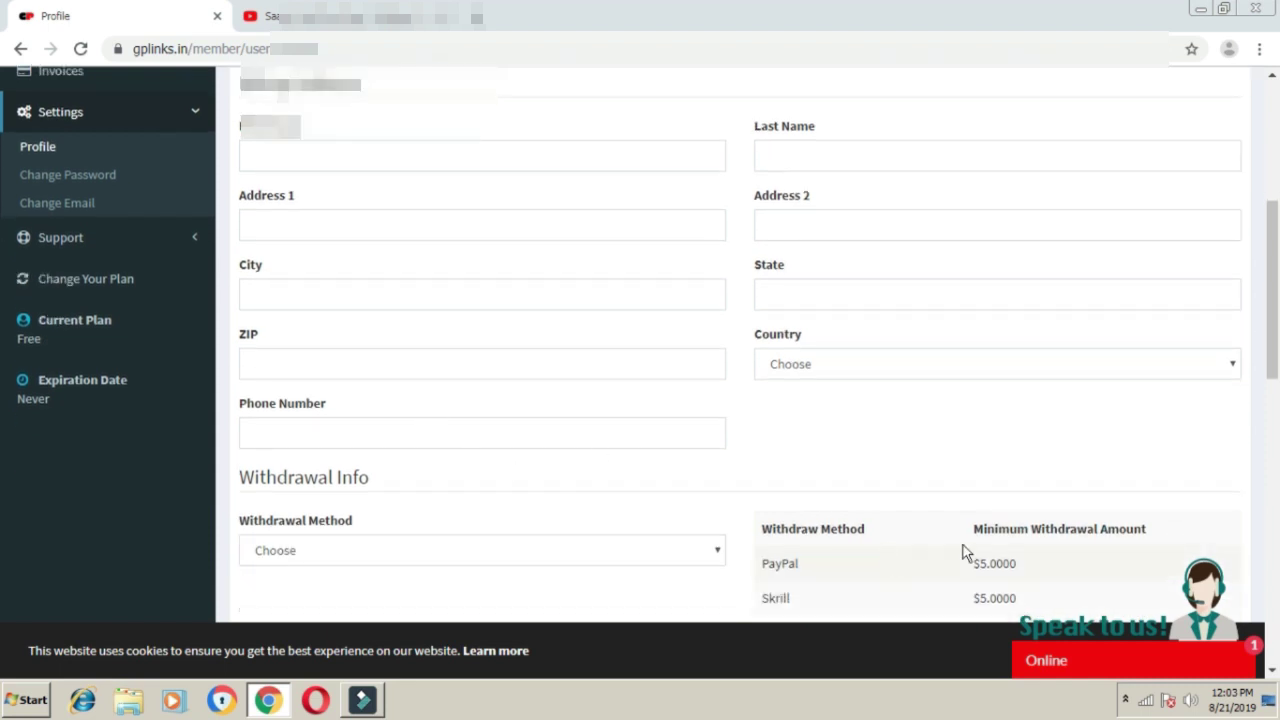
scroll(963, 552, "down", 3)
left_click(586, 270)
left_click(338, 333)
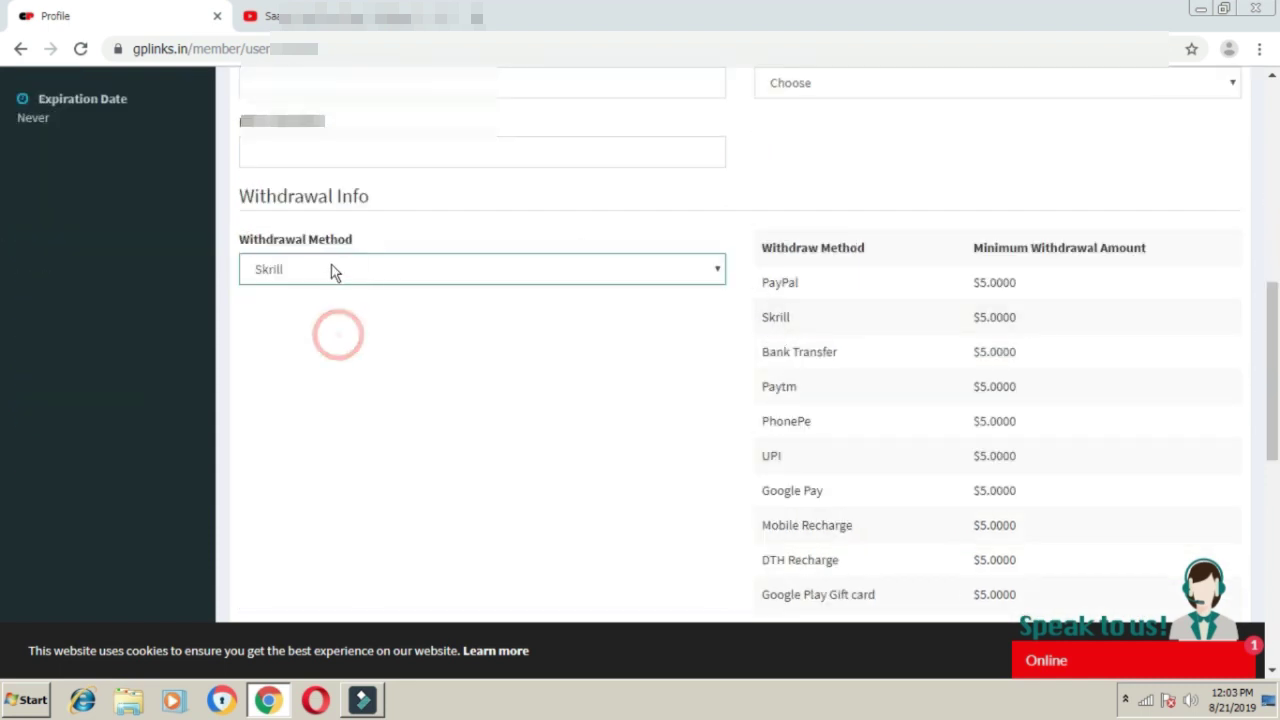
left_click(335, 270)
left_click(334, 311)
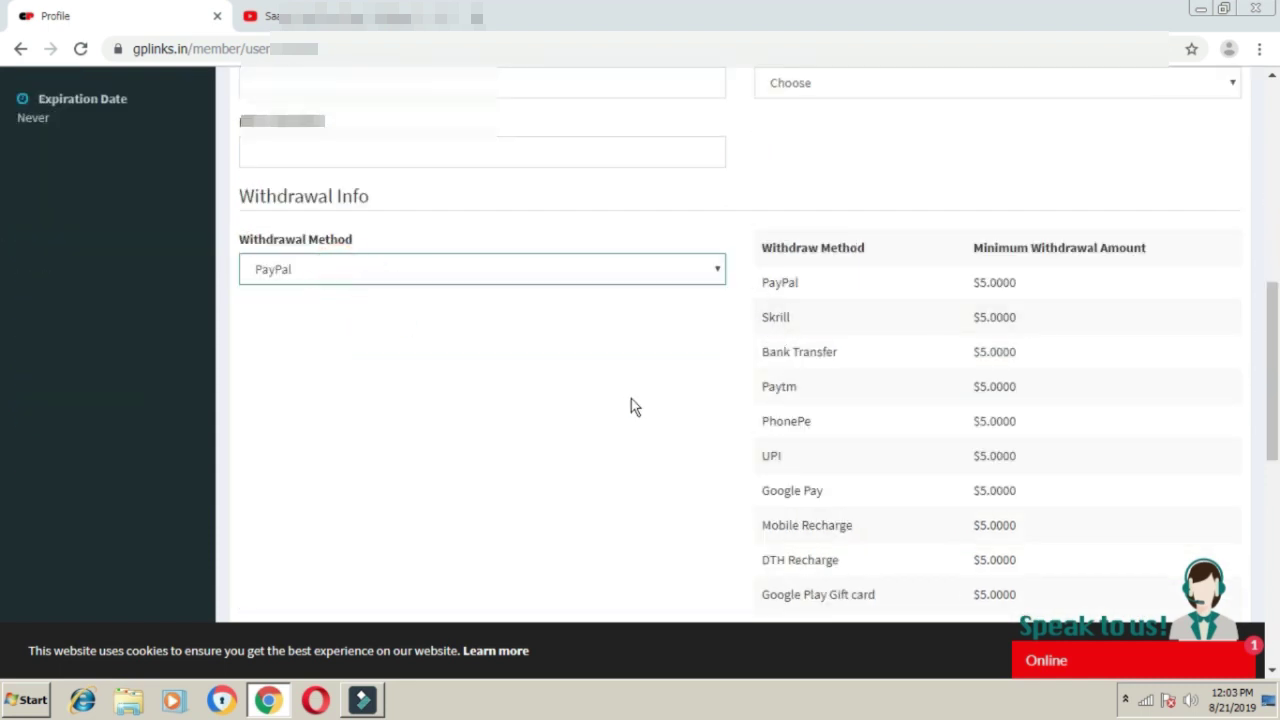
Recheck the billing address form, open the new short link form and expand the link management options
scroll(632, 400, "up", 3)
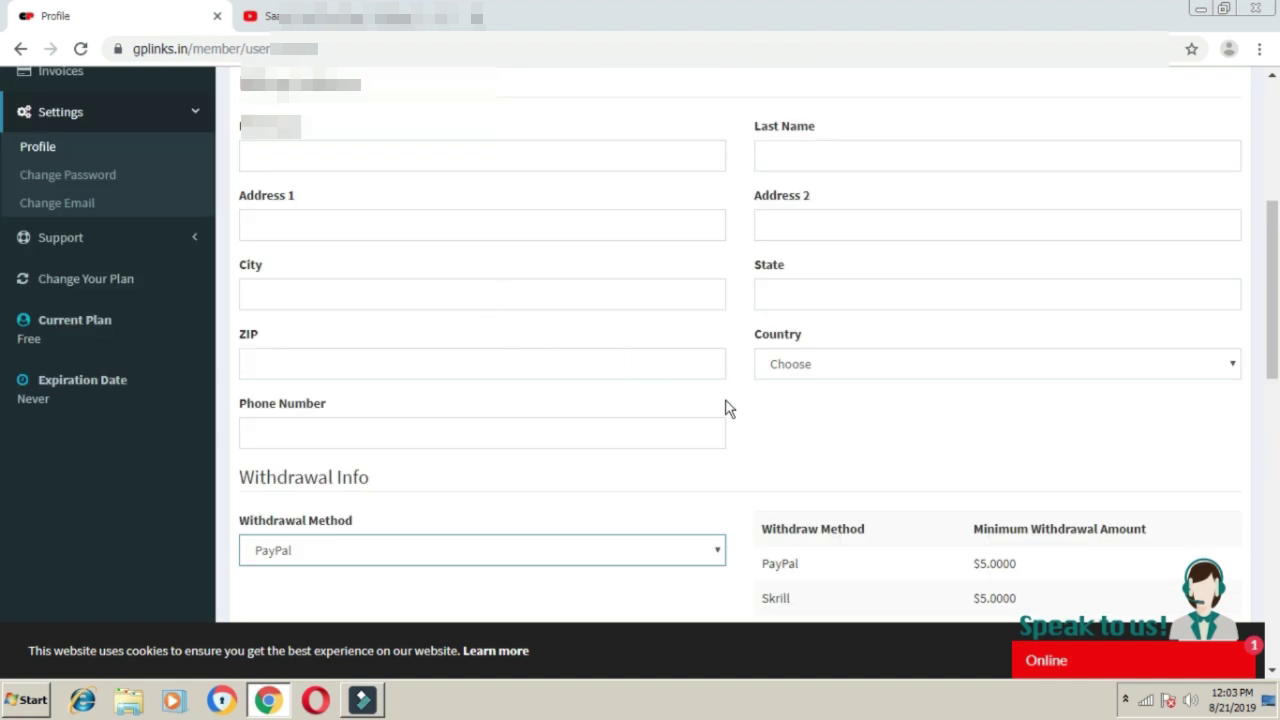
scroll(760, 410, "down", 1)
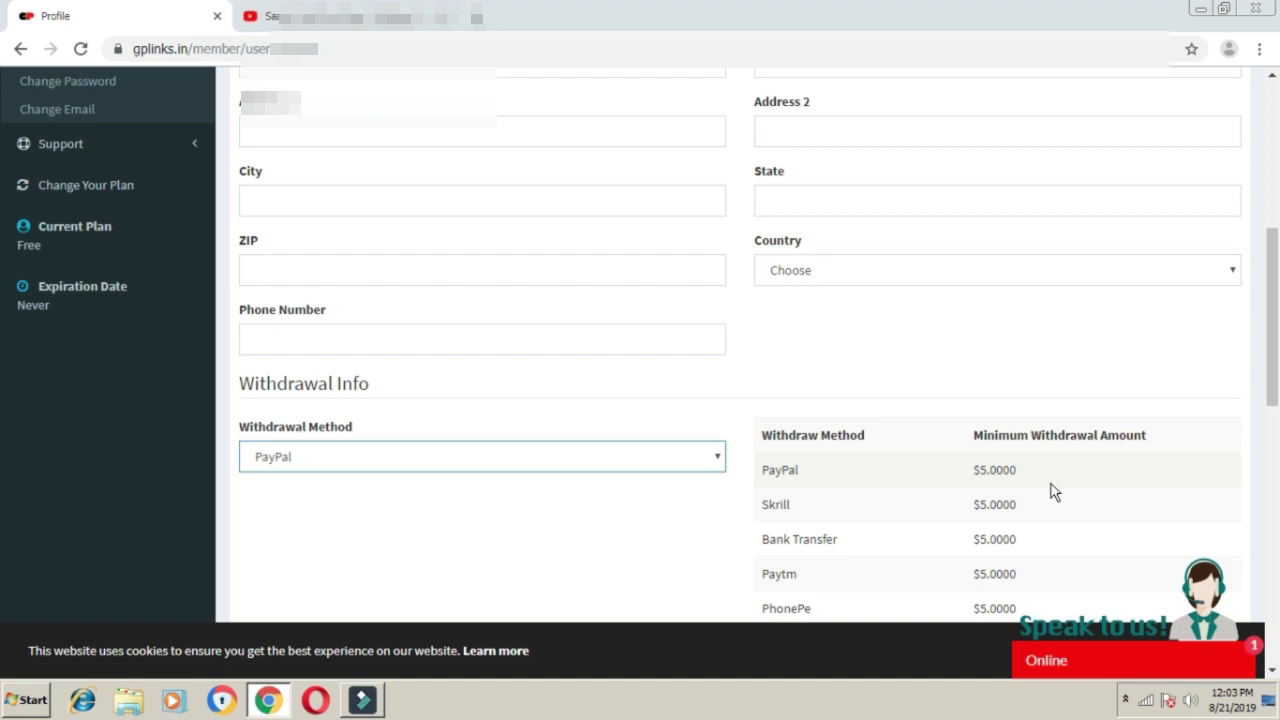
scroll(441, 305, "up", 5)
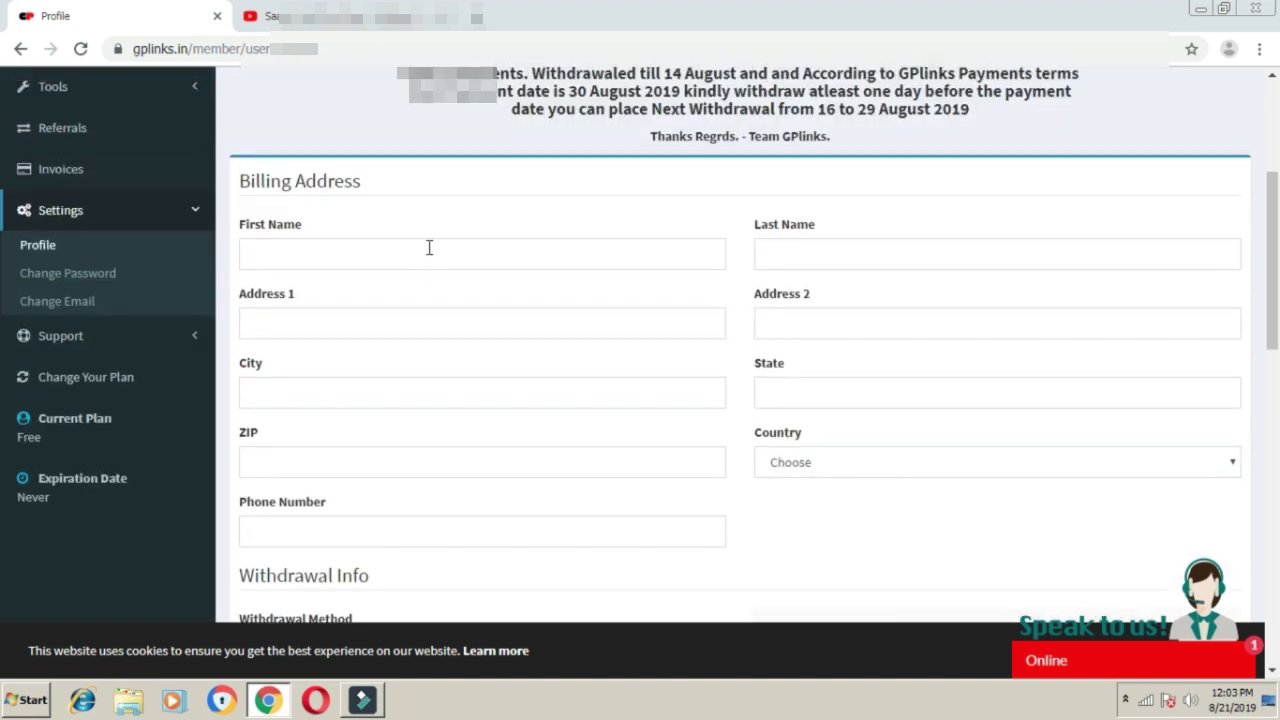
left_click(109, 223)
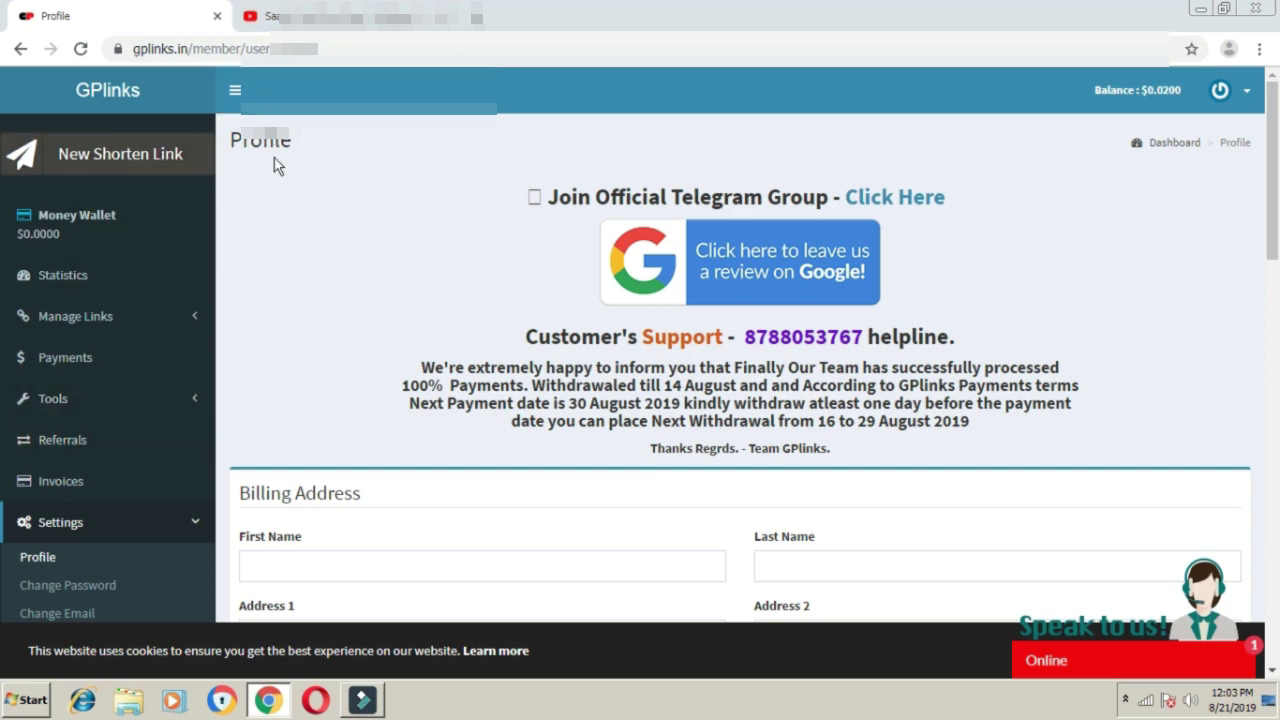
left_click(117, 160)
scroll(549, 246, "down", 5)
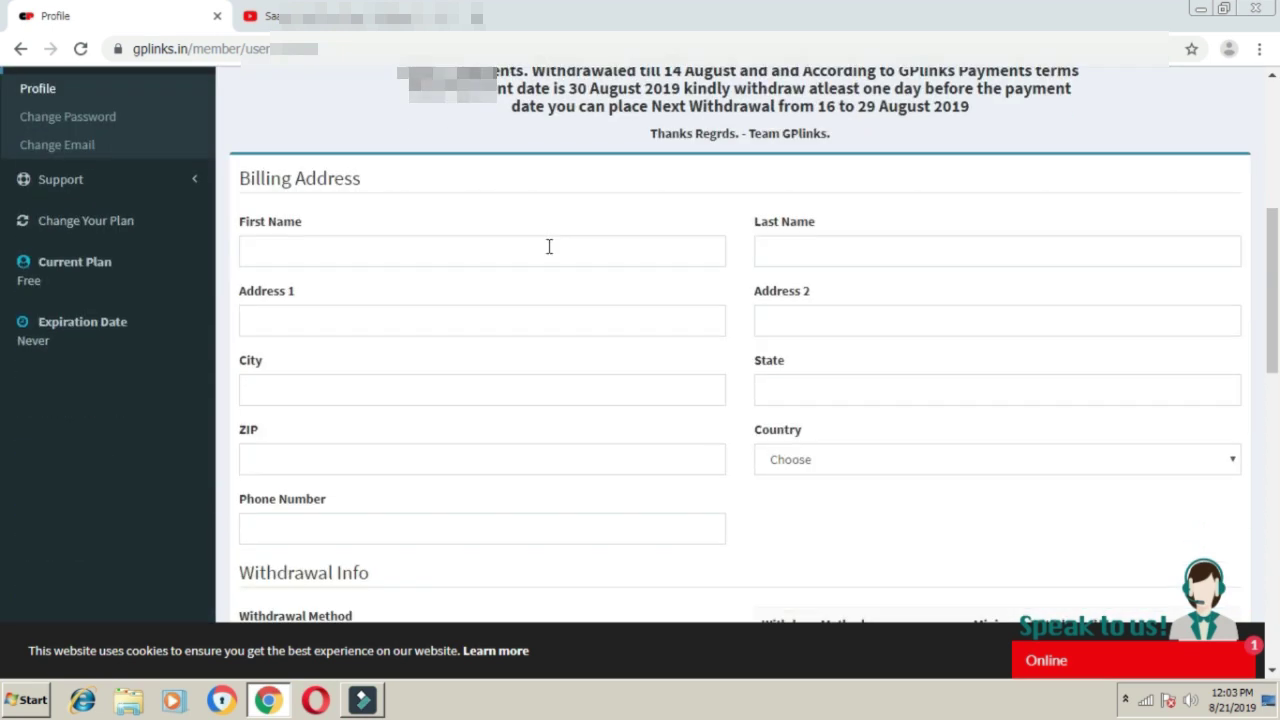
scroll(551, 257, "up", 5)
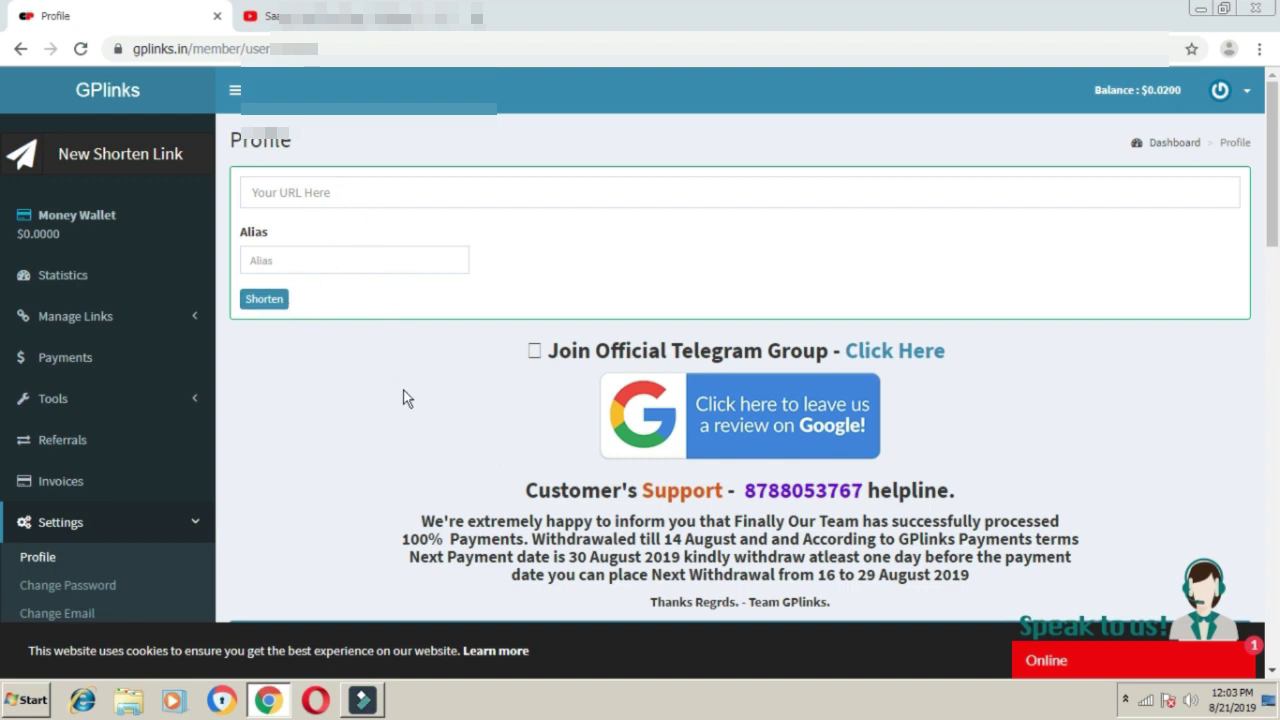
left_click(128, 316)
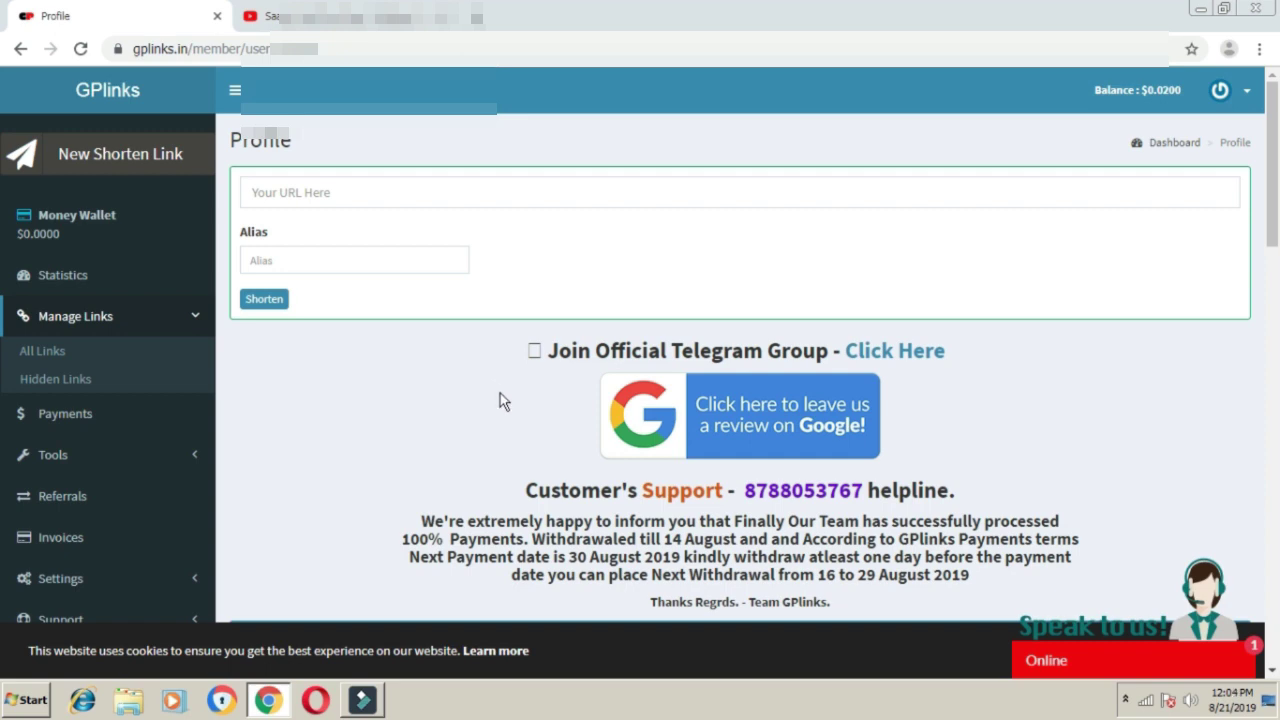
Look over the profile page's announcements and empty billing address fields, and open the Referrals page
scroll(512, 395, "down", 1)
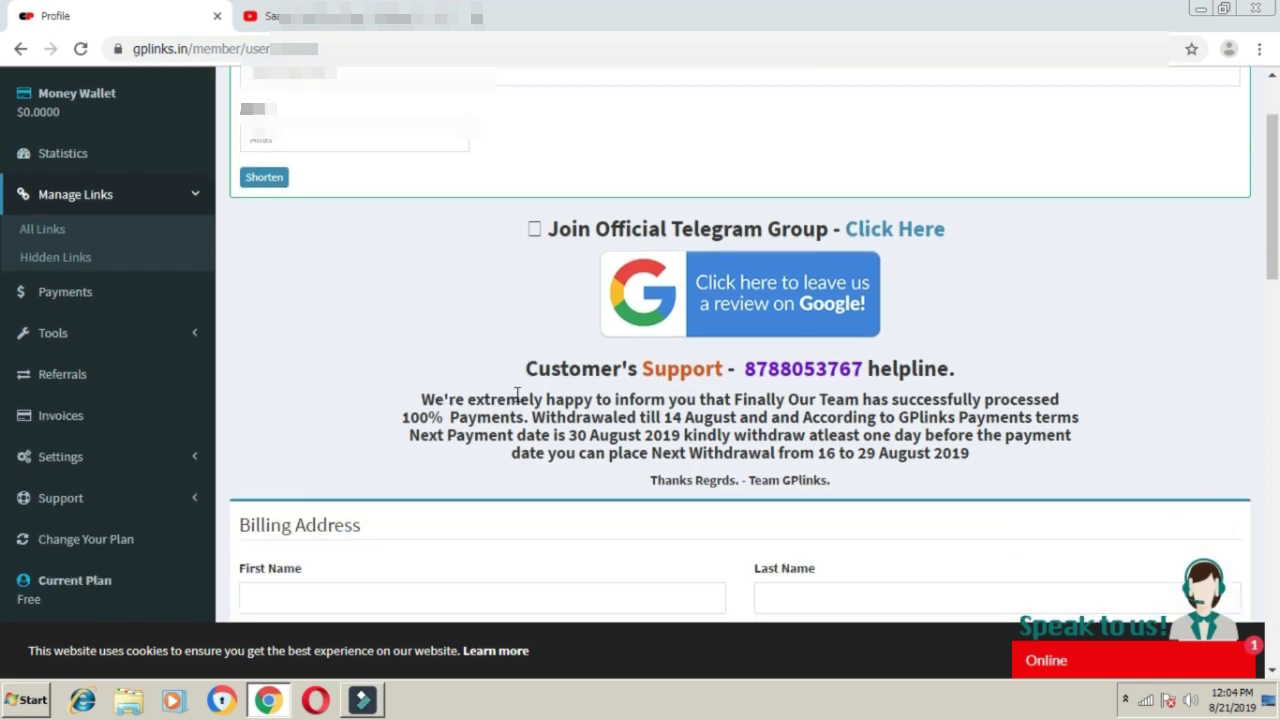
scroll(517, 395, "down", 3)
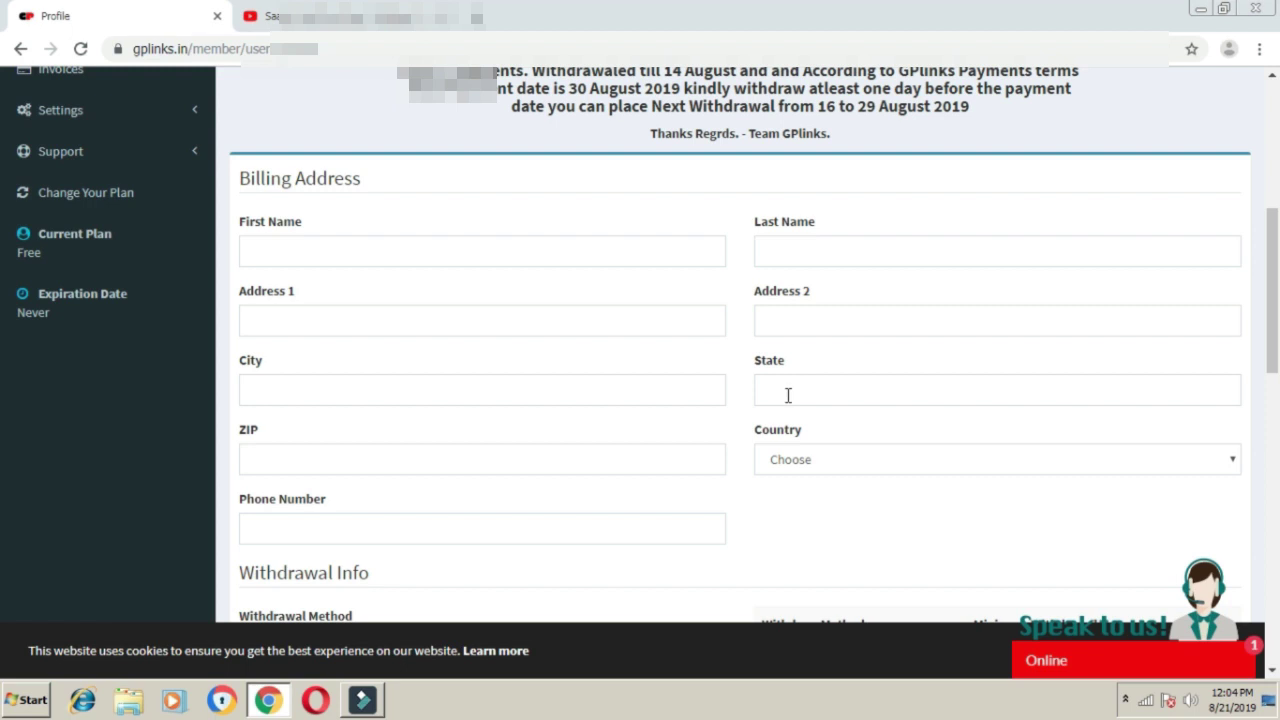
scroll(788, 395, "up", 5)
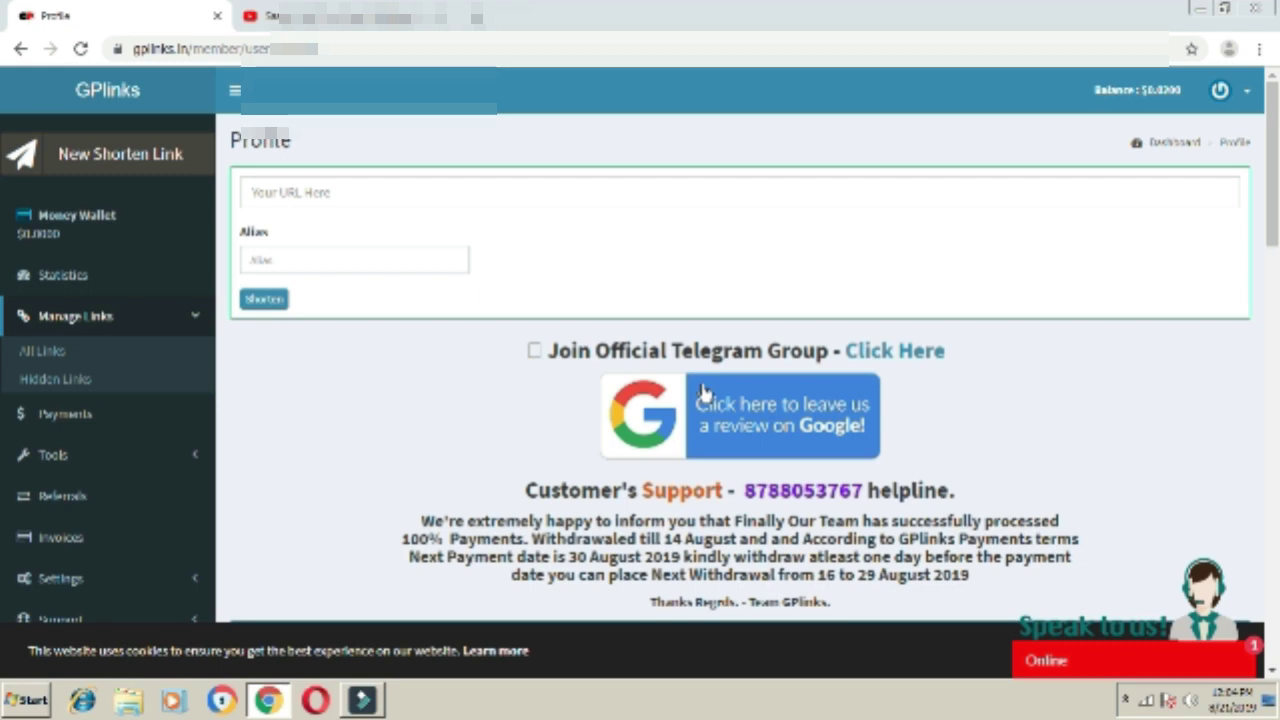
scroll(405, 326, "down", 1)
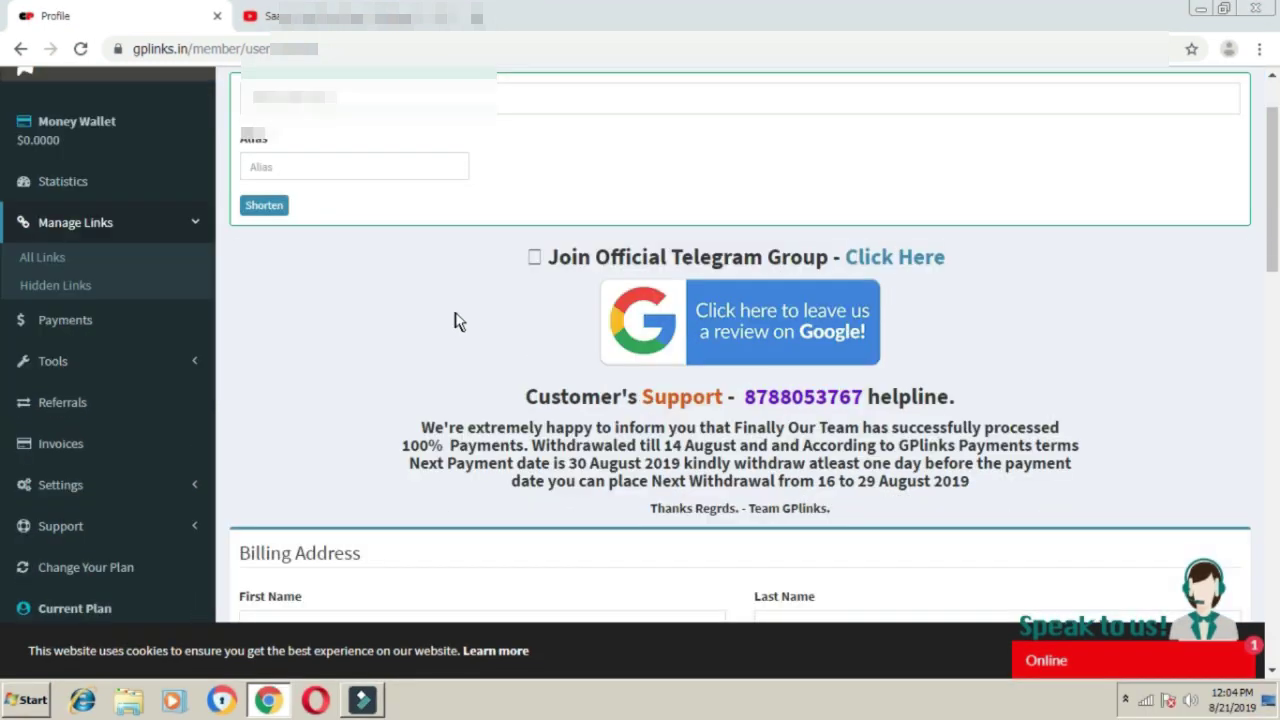
left_click(186, 408)
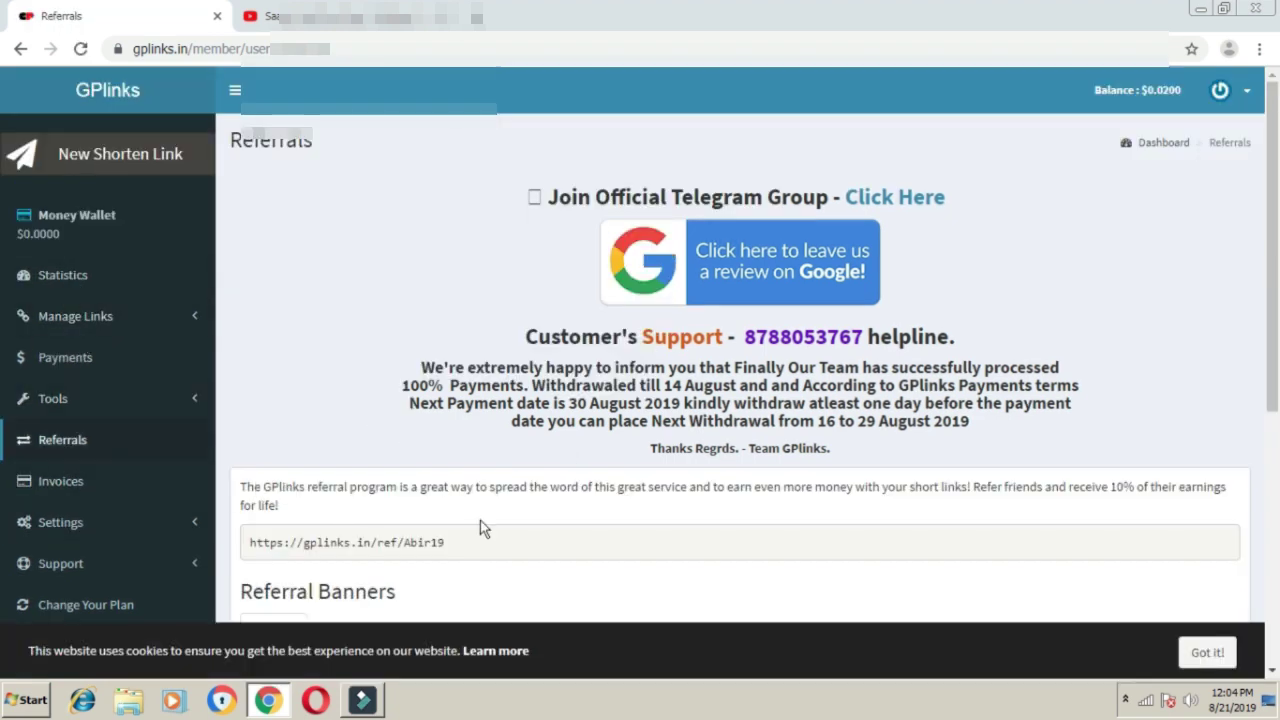
Examine the referral program's terms, the personal referral link, the account balance and the 728x90 referral banner with its code
scroll(480, 520, "down", 2)
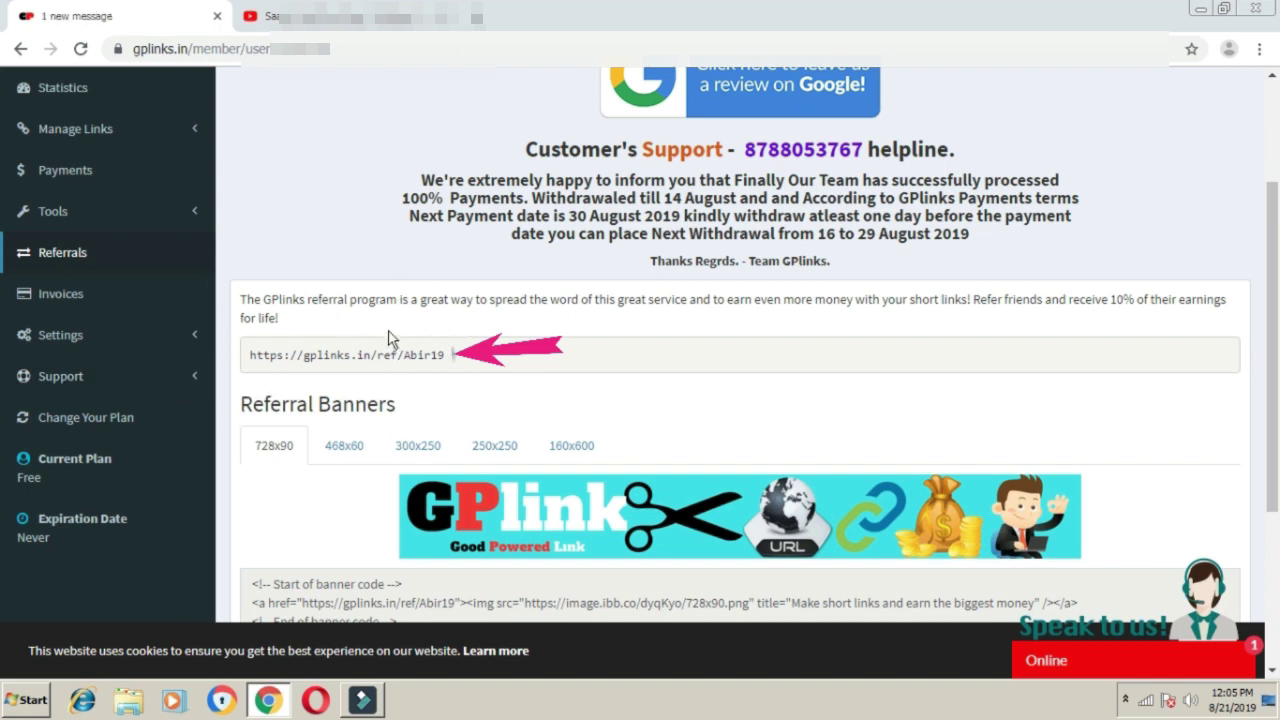
scroll(551, 320, "up", 2)
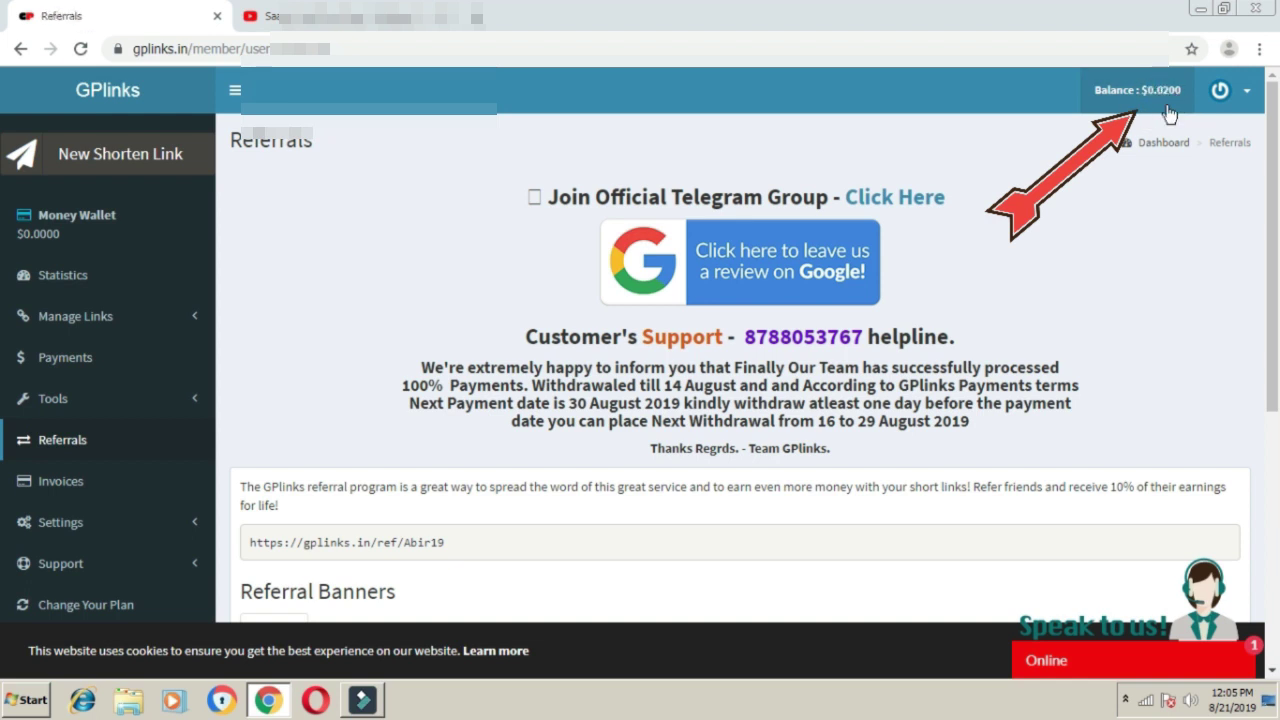
scroll(833, 215, "down", 3)
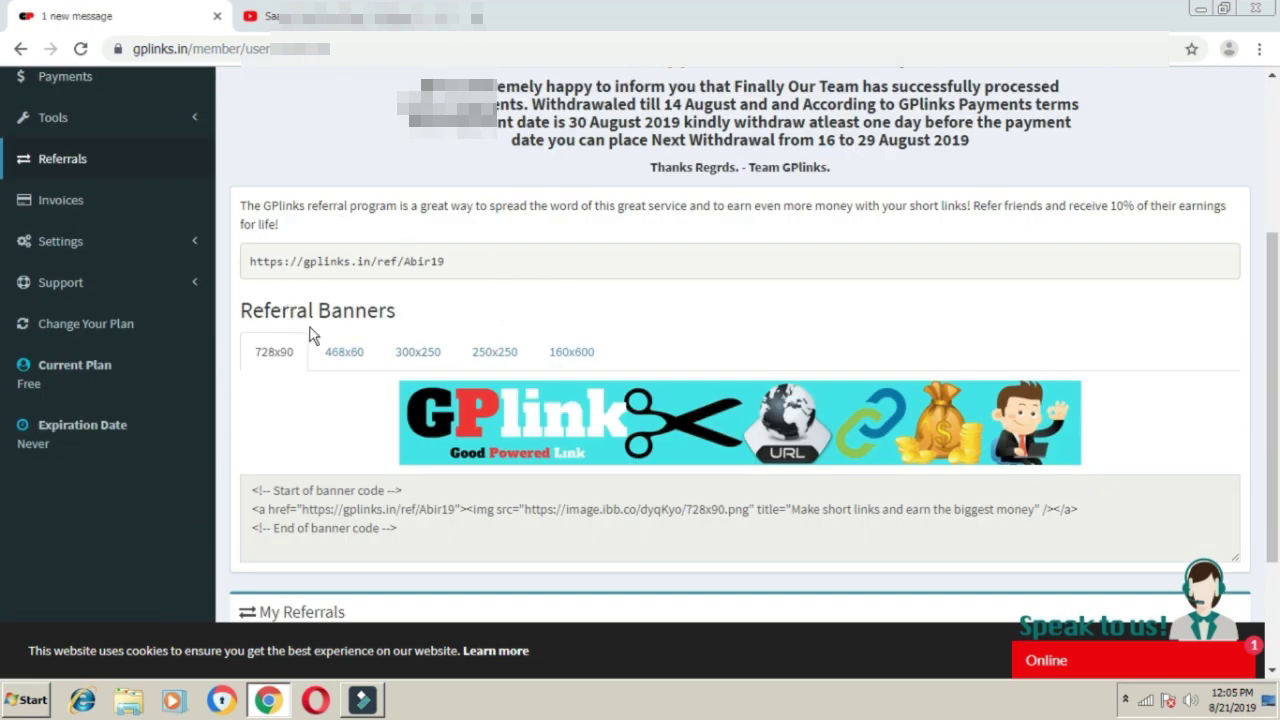
scroll(480, 400, "down", 2)
scroll(420, 322, "up", 2)
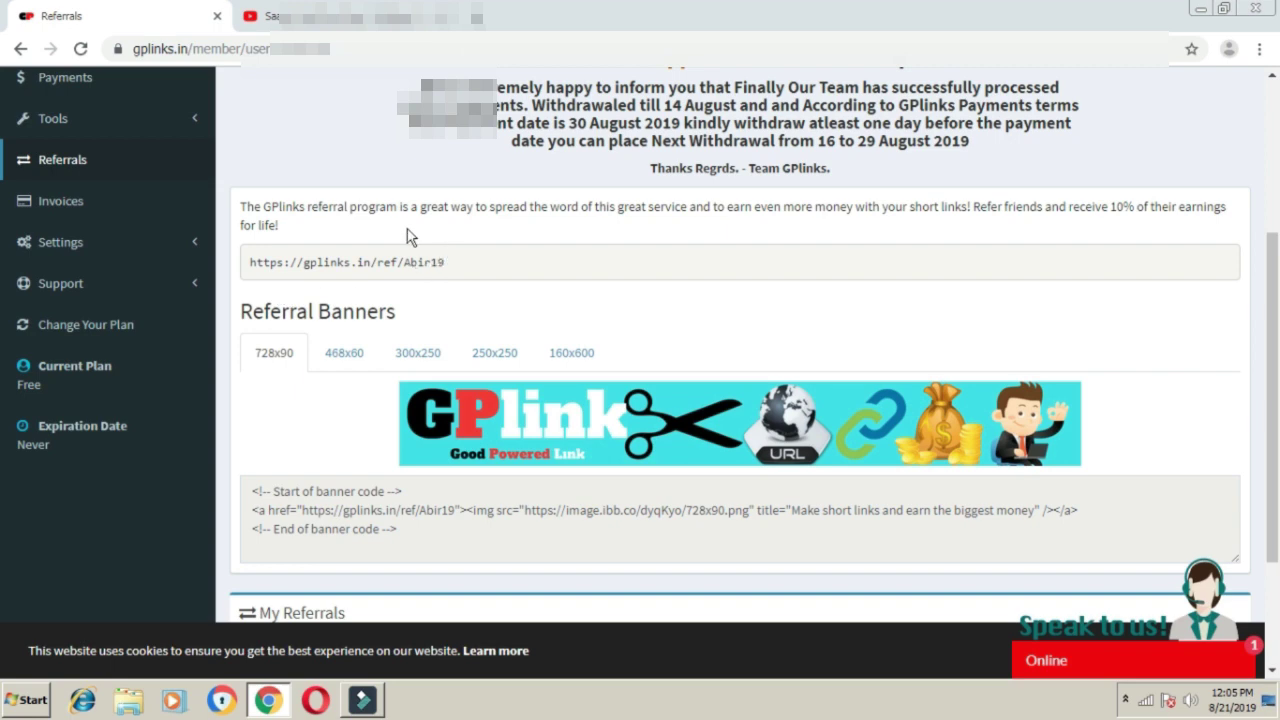
scroll(370, 285, "up", 3)
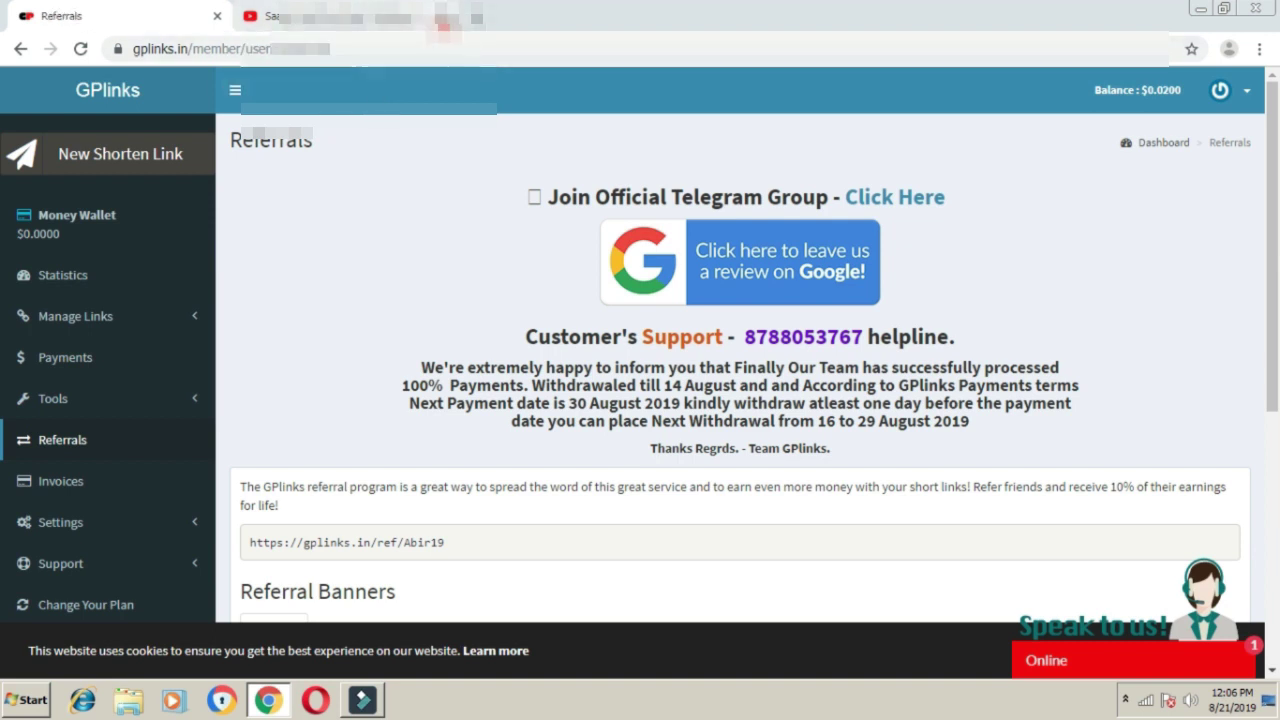
left_click(441, 16)
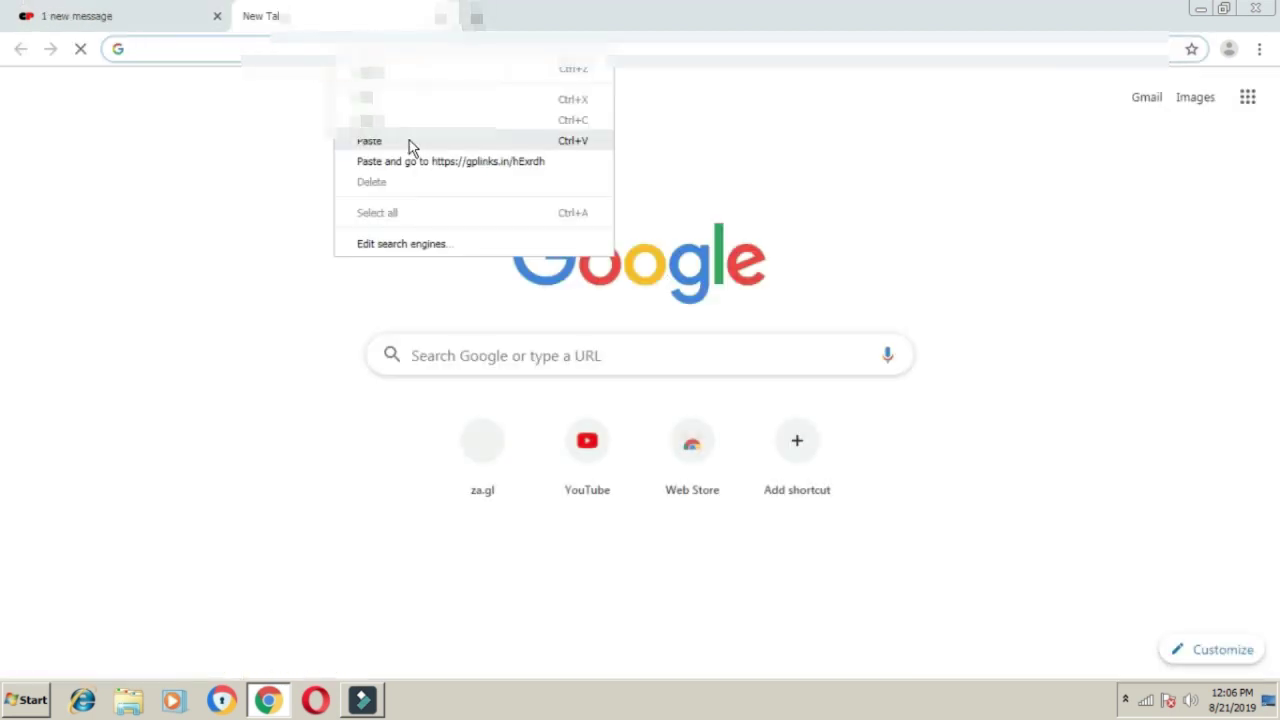
left_click(409, 140)
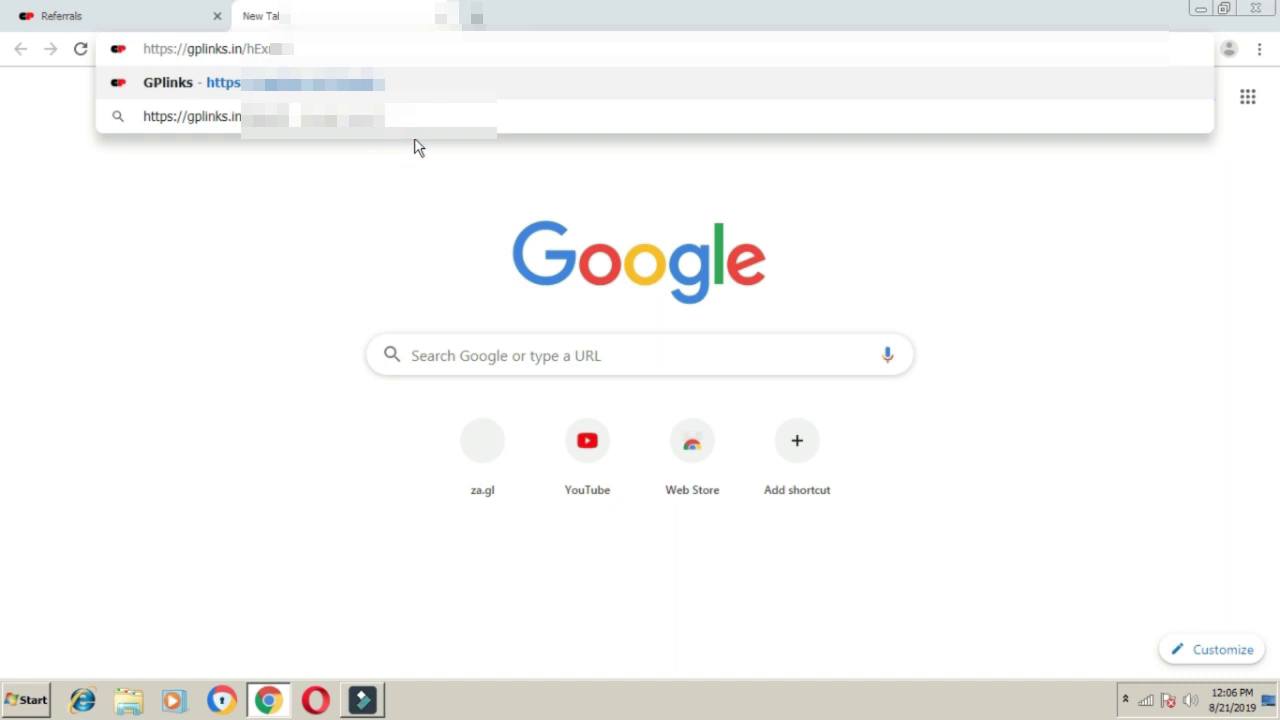
key("Return")
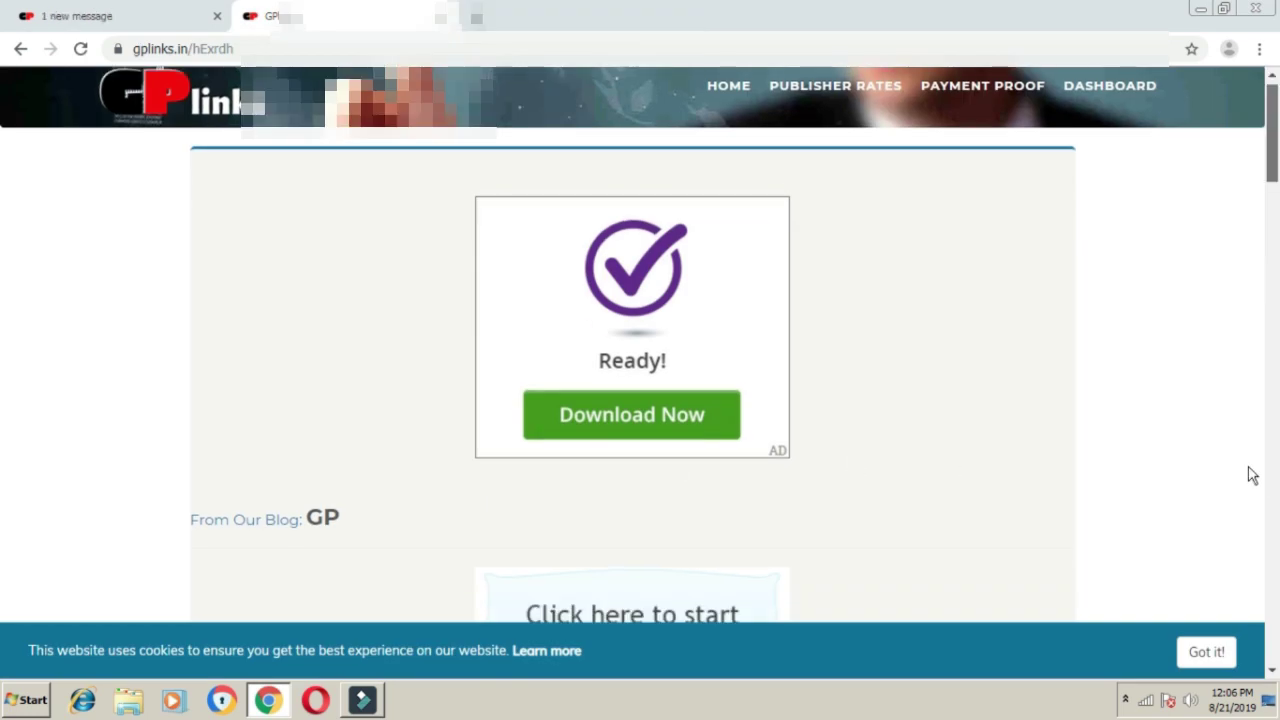
left_click(1256, 468)
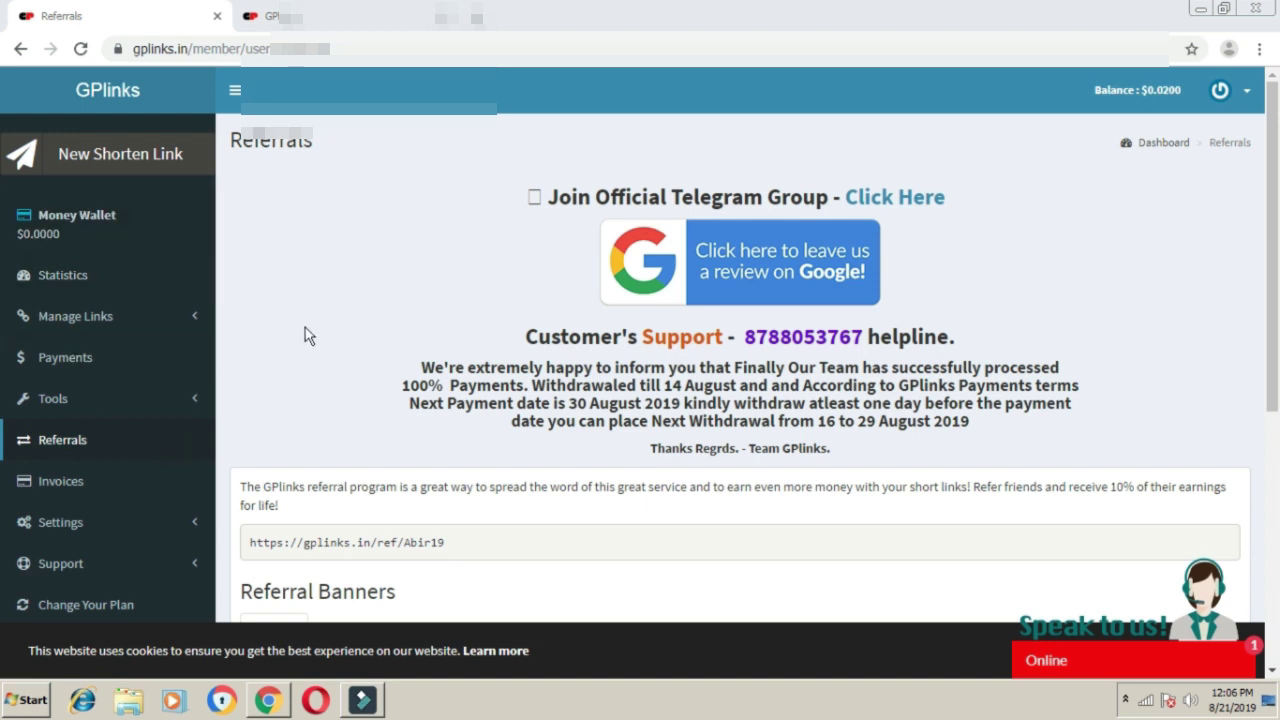
Return to the member dashboard and expand the link management options
left_click(121, 326)
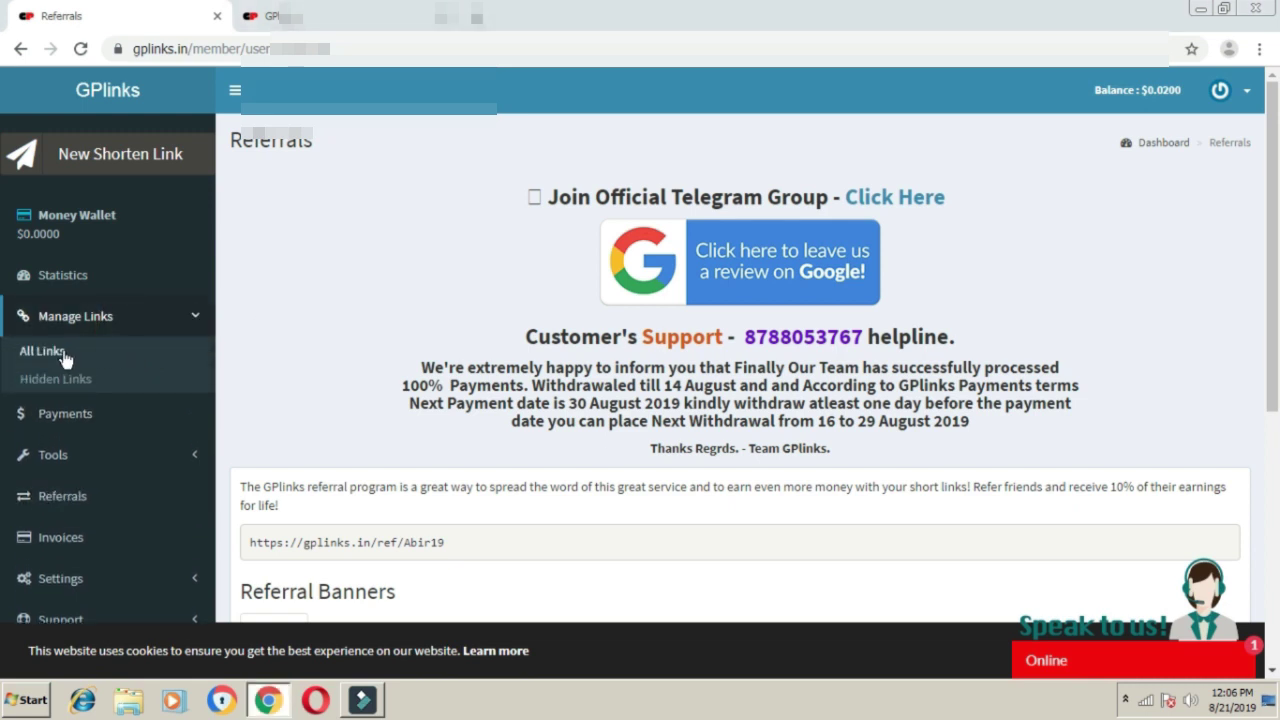